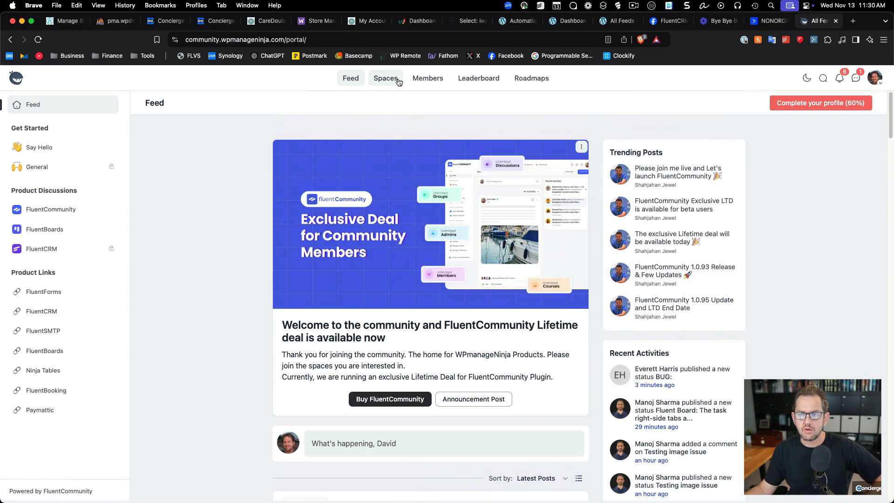
# Open the FluentCommunity space from the list of all spaces and browse through its posts.
pyautogui.click(392, 78)
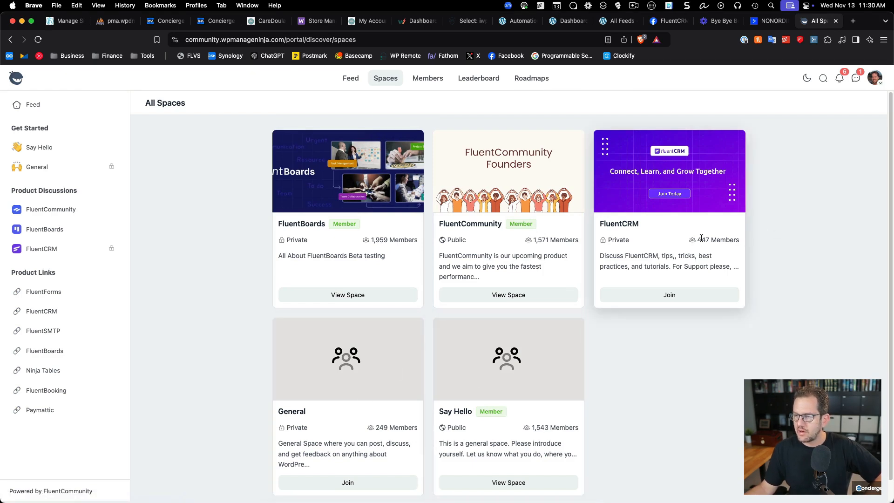
pyautogui.click(489, 185)
pyautogui.scroll(-10, 418, 296)
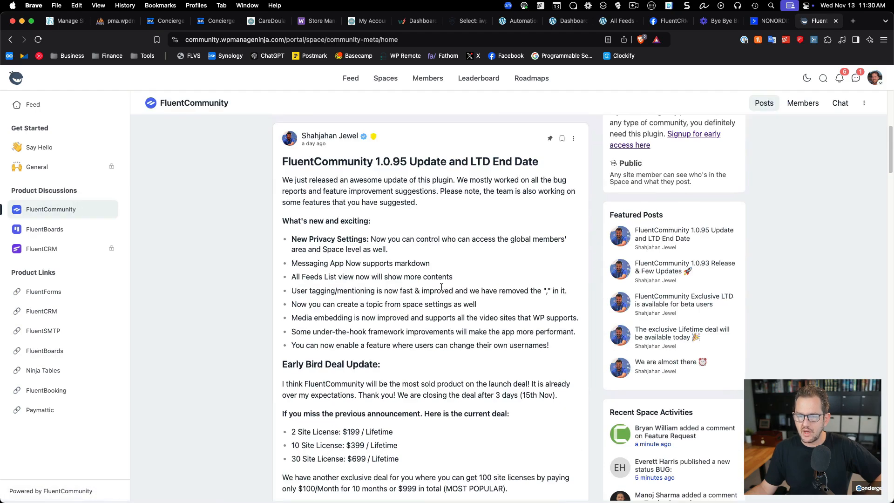
pyautogui.scroll(8, 362, 356)
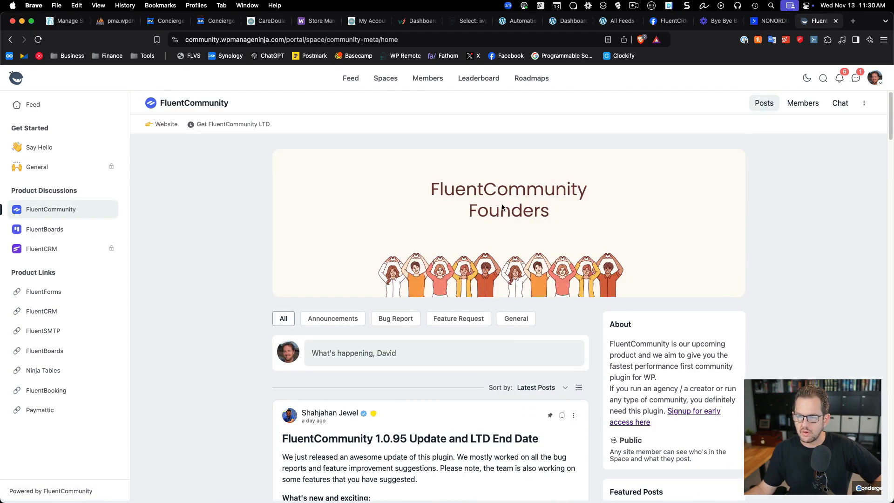
pyautogui.scroll(-20, 503, 205)
pyautogui.scroll(-20, 510, 210)
pyautogui.scroll(-20, 510, 224)
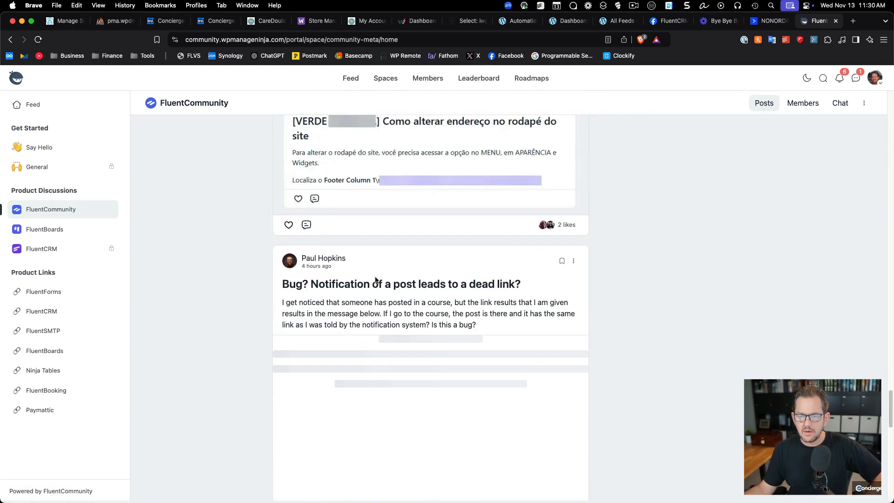
pyautogui.scroll(20, 440, 278)
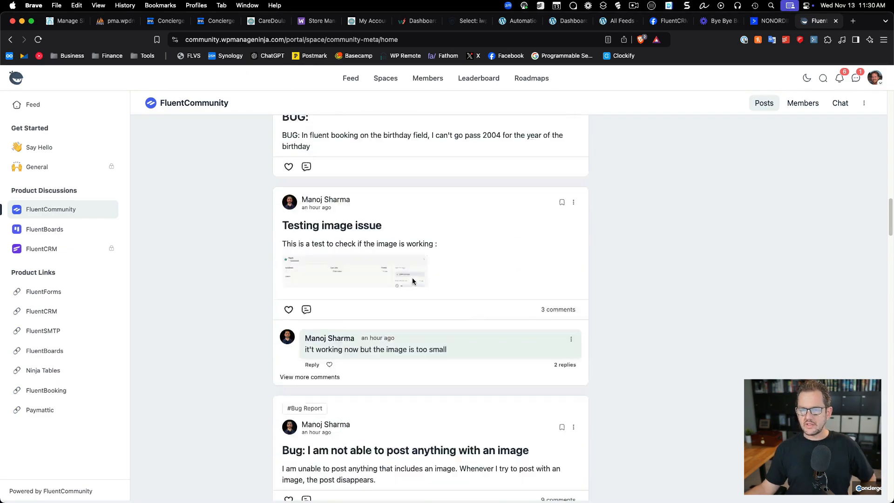
pyautogui.scroll(20, 417, 280)
pyautogui.scroll(-3, 429, 279)
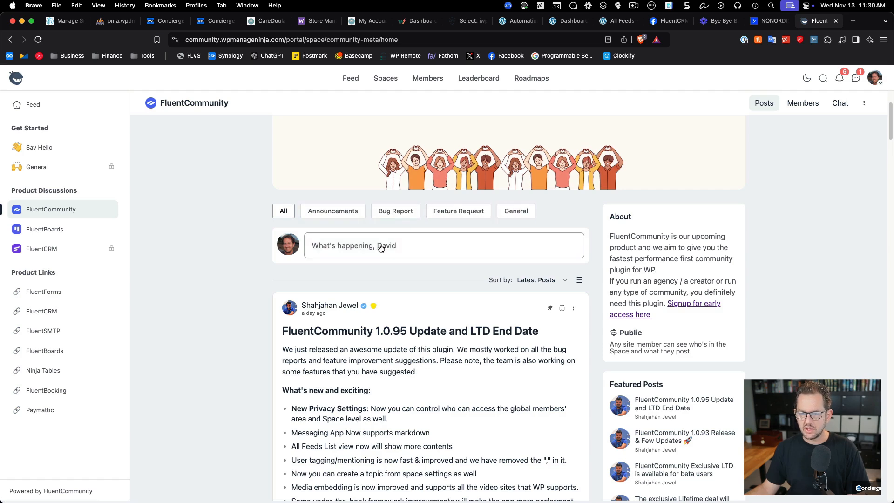
# Open the new post composer in the FluentCommunity space and view the topics available for a post.
pyautogui.click(399, 247)
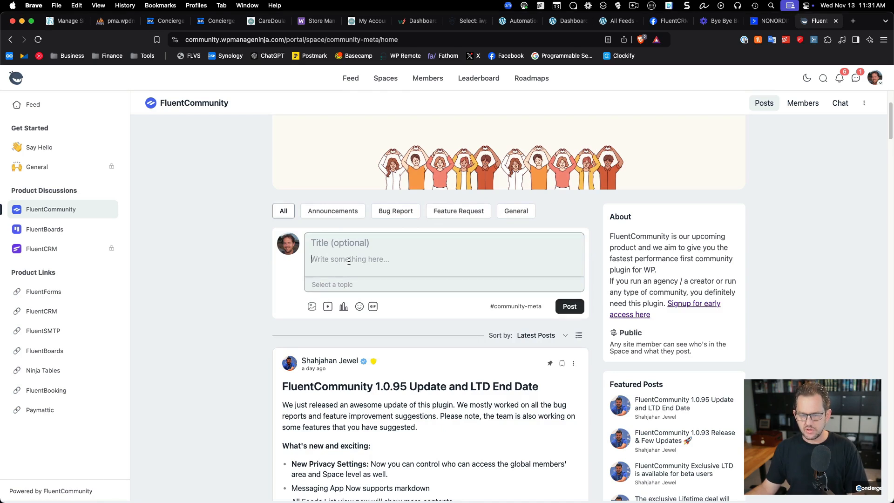
pyautogui.write('HEI;l')
pyautogui.press('super+a')
pyautogui.press('BackSpace')
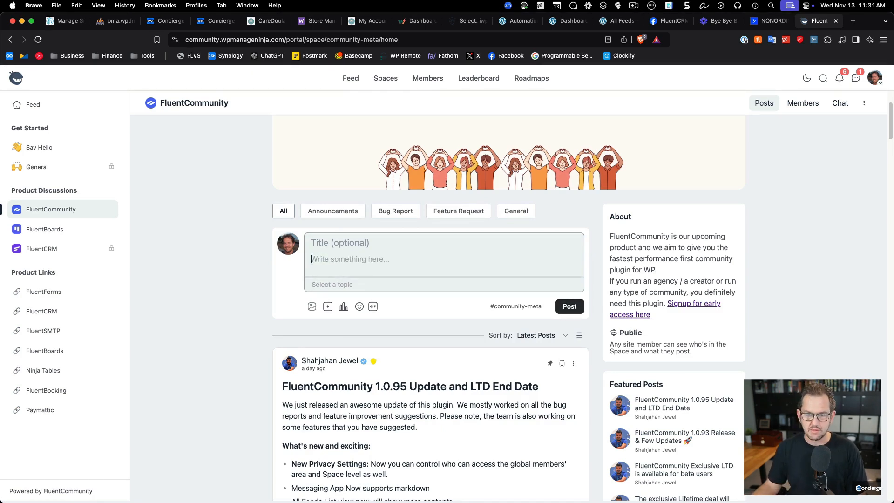
pyautogui.click(344, 285)
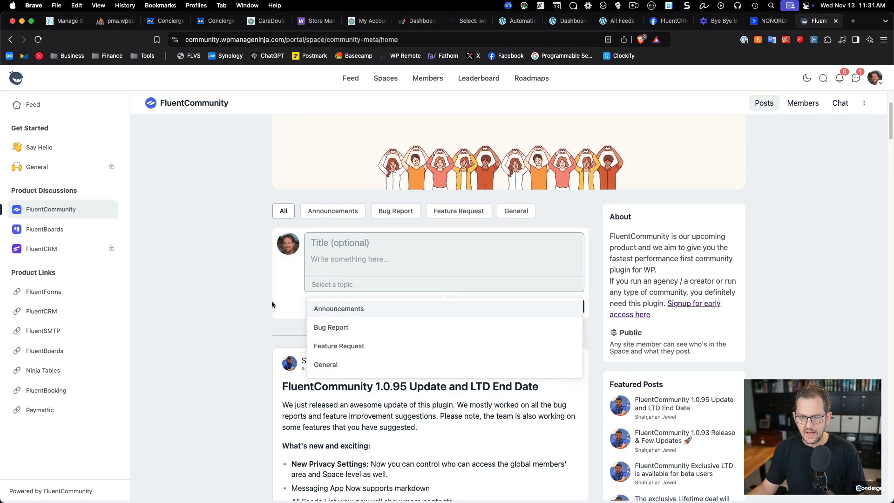
pyautogui.click(301, 298)
# Preview the post composer's image, video, GIF and poll options, dismissing each without adding anything.
pyautogui.click(312, 307)
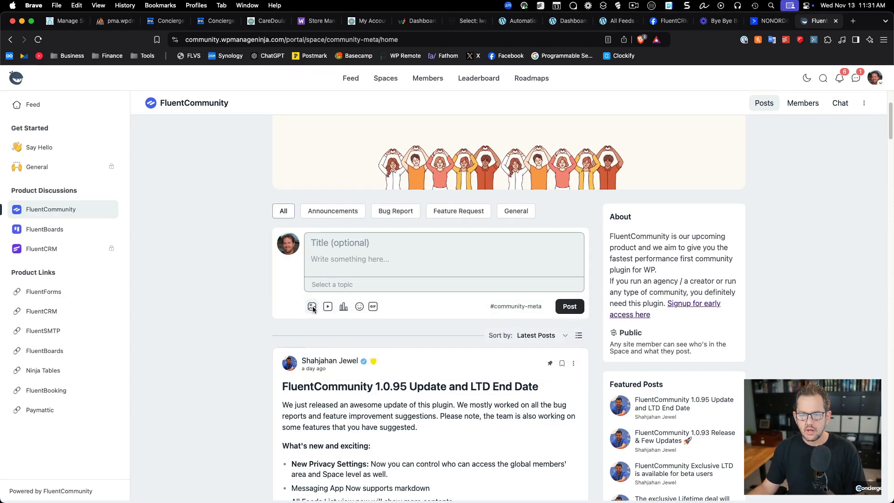
pyautogui.click(683, 442)
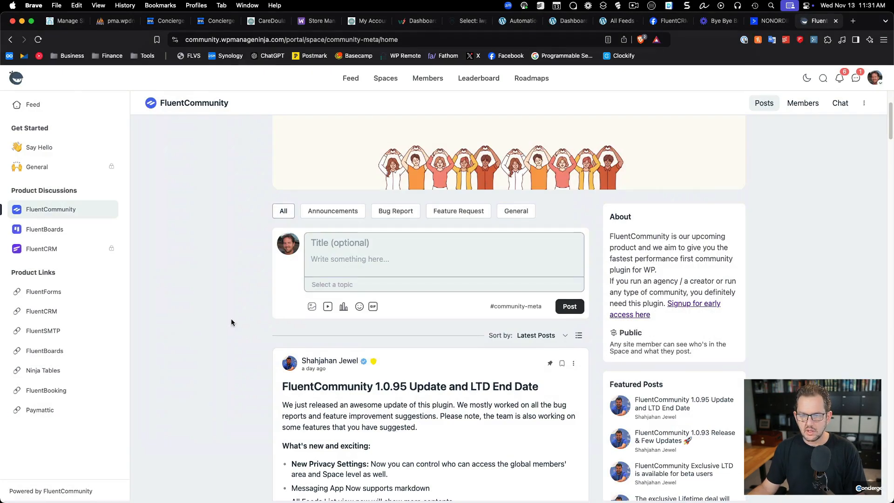
pyautogui.click(329, 307)
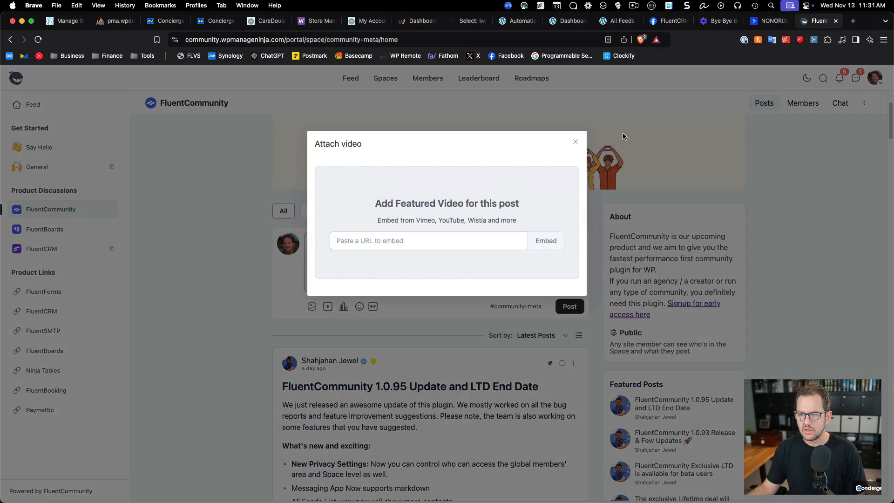
pyautogui.click(575, 144)
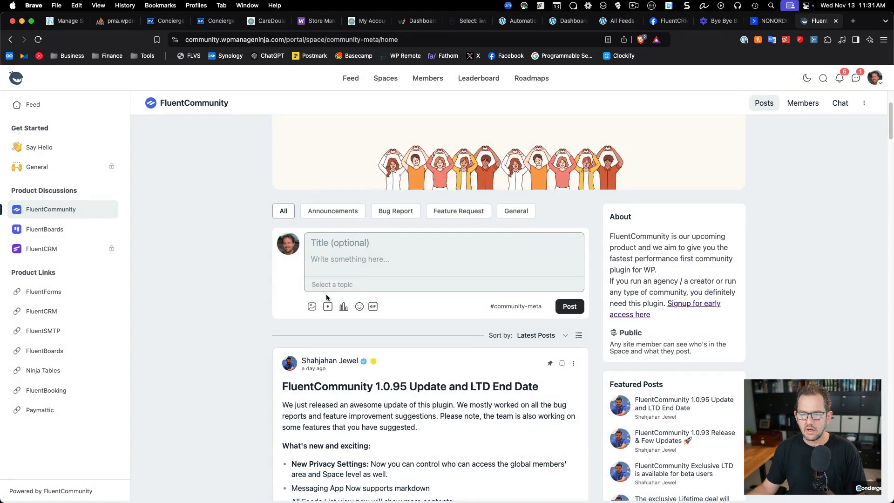
pyautogui.click(373, 307)
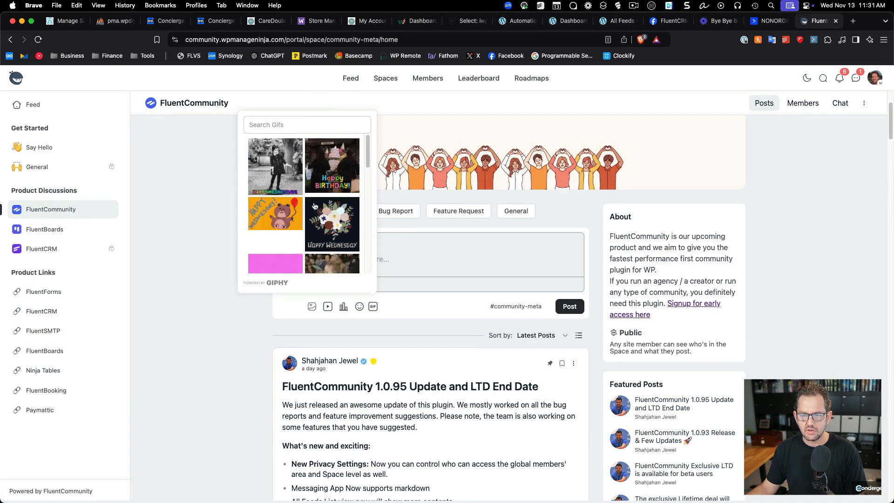
pyautogui.click(412, 308)
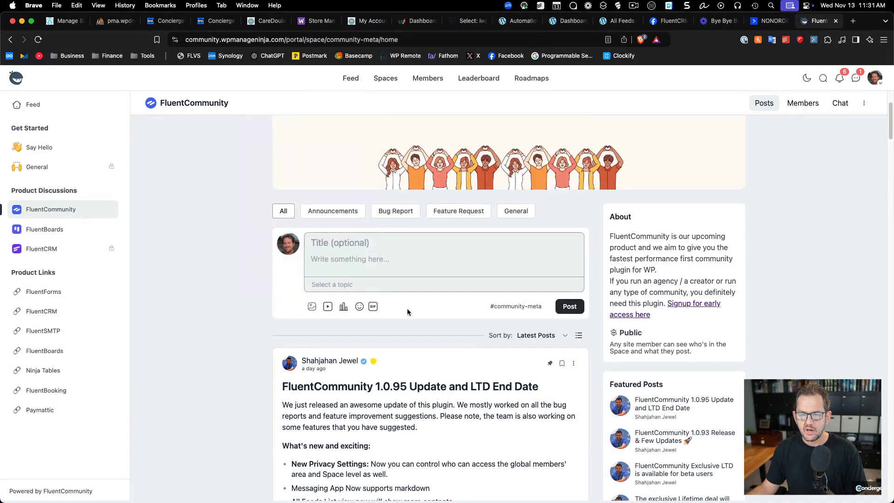
pyautogui.click(343, 307)
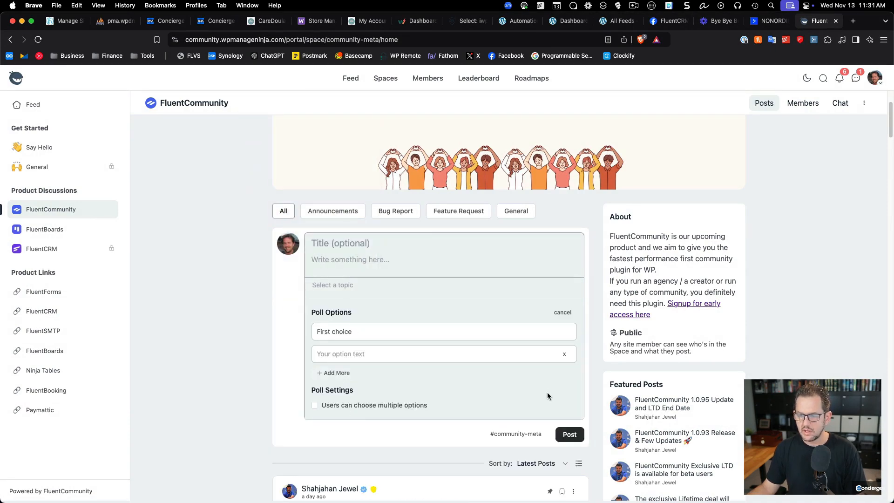
pyautogui.click(565, 312)
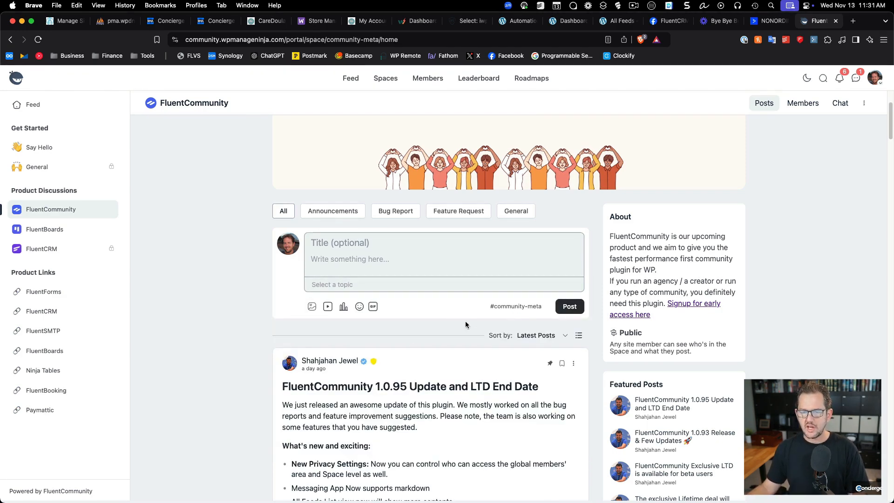
# Open the directory of all community members and look through the member list.
pyautogui.scroll(-5, 559, 352)
pyautogui.scroll(7, 562, 355)
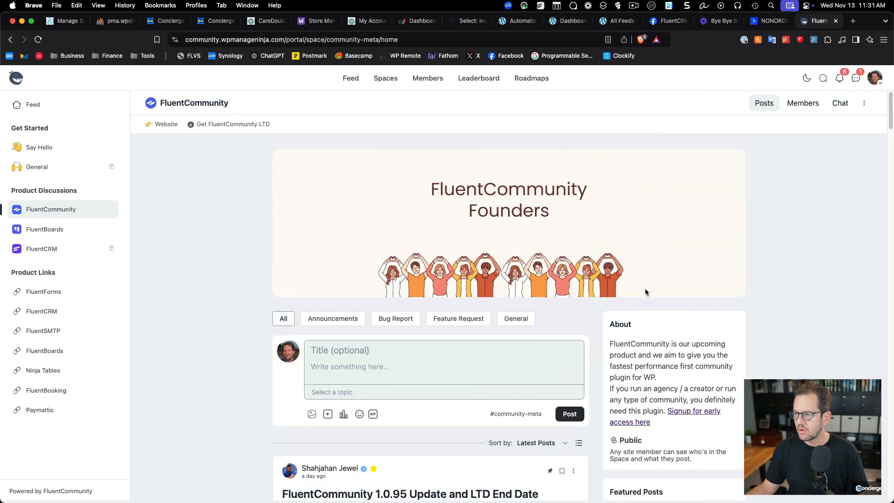
pyautogui.click(427, 78)
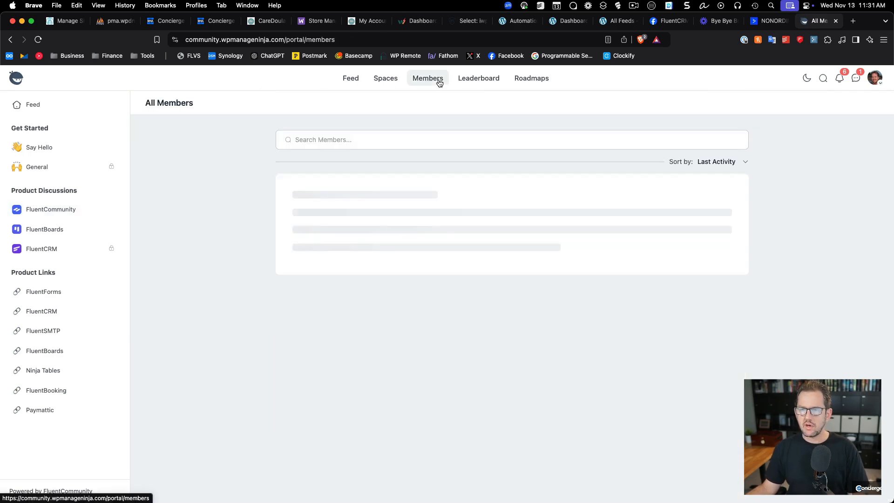
pyautogui.scroll(-8, 428, 233)
pyautogui.scroll(8, 439, 260)
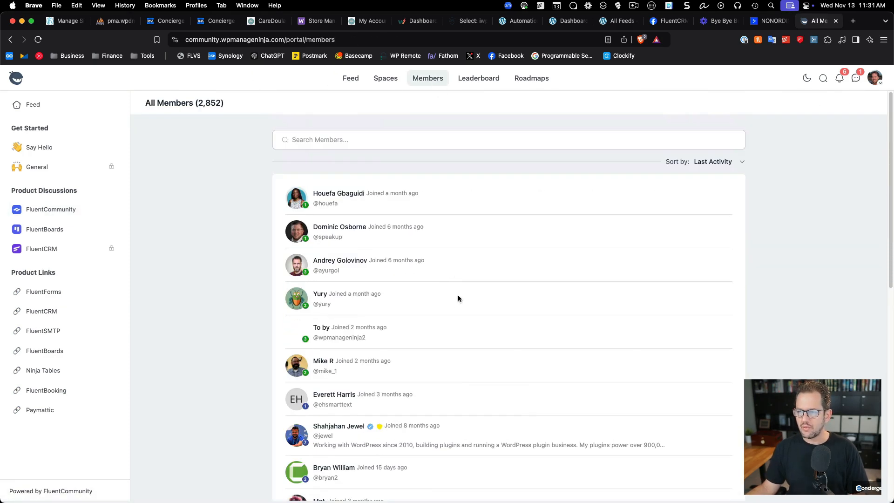
# Open the leaderboards and examine the member levels and the 7-day, 30-day and all-time rankings.
pyautogui.click(502, 83)
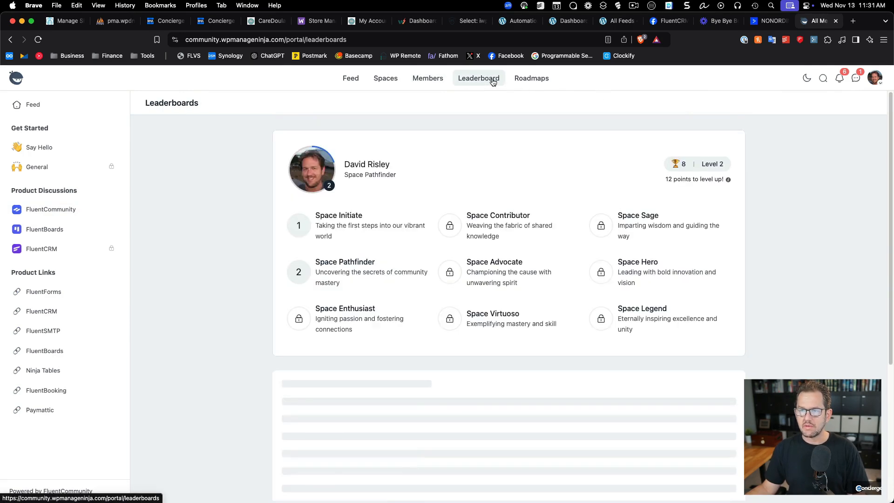
pyautogui.scroll(-5, 812, 296)
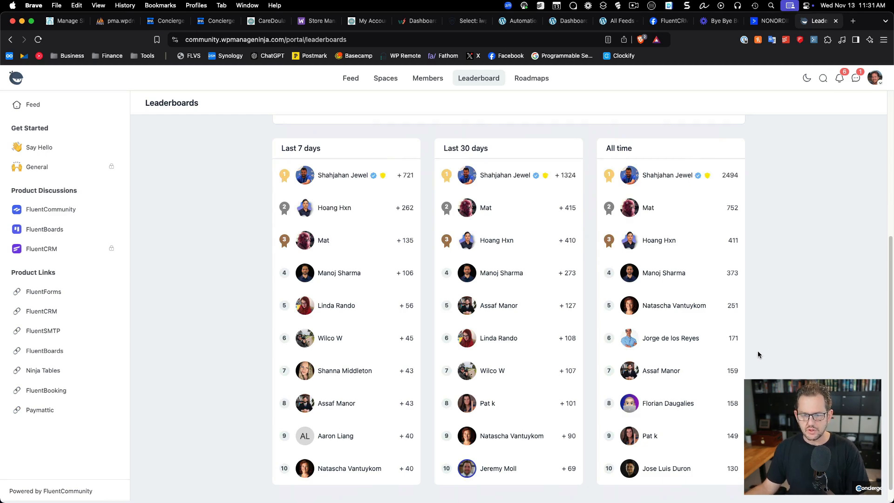
pyautogui.scroll(5, 756, 354)
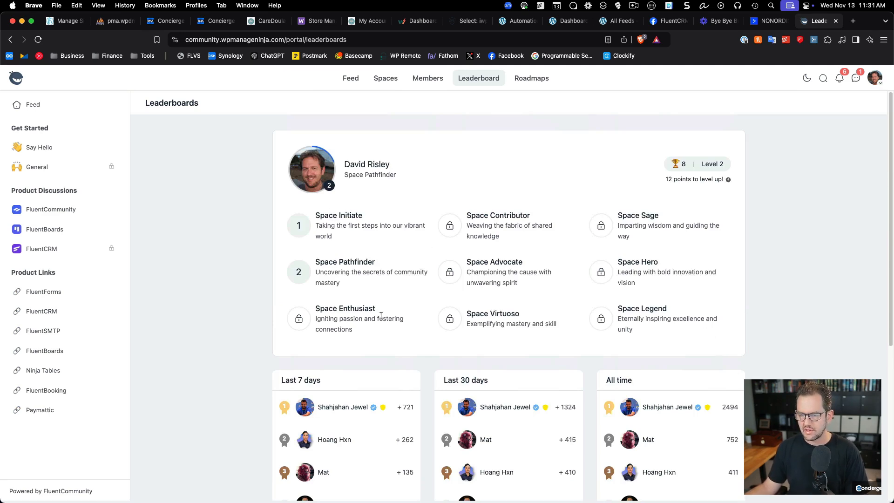
pyautogui.scroll(-2, 822, 304)
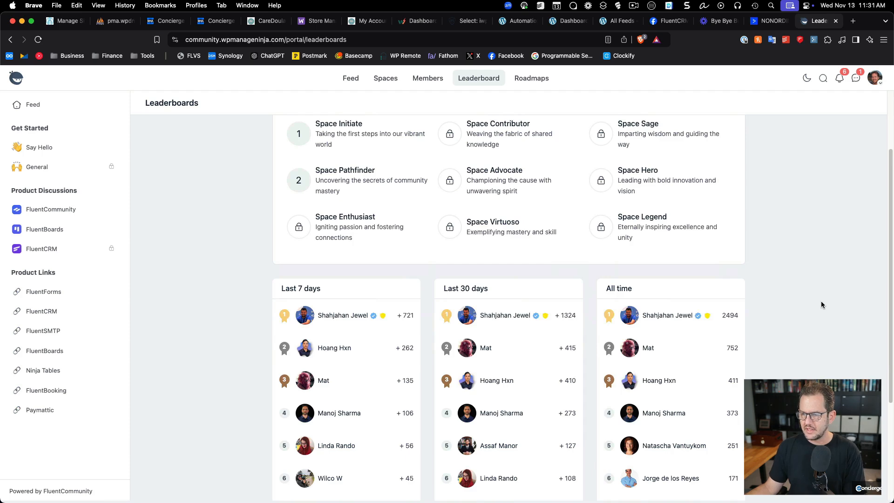
pyautogui.scroll(-1, 820, 302)
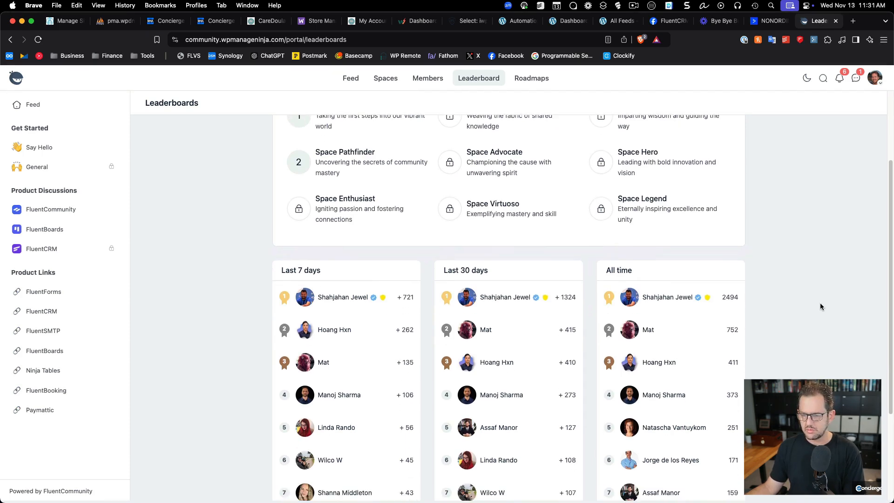
pyautogui.scroll(3, 820, 301)
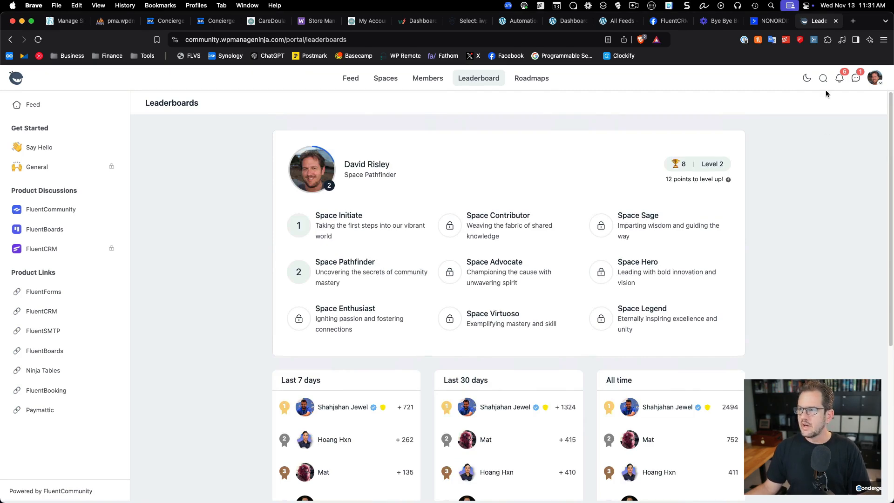
# Preview the portal in dark mode, restore light mode, and view the post search dialog before closing it.
pyautogui.click(807, 78)
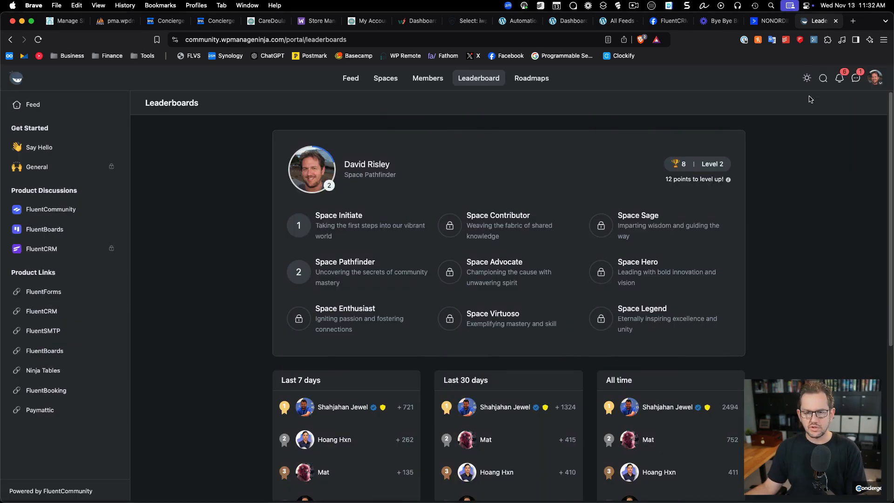
pyautogui.click(807, 79)
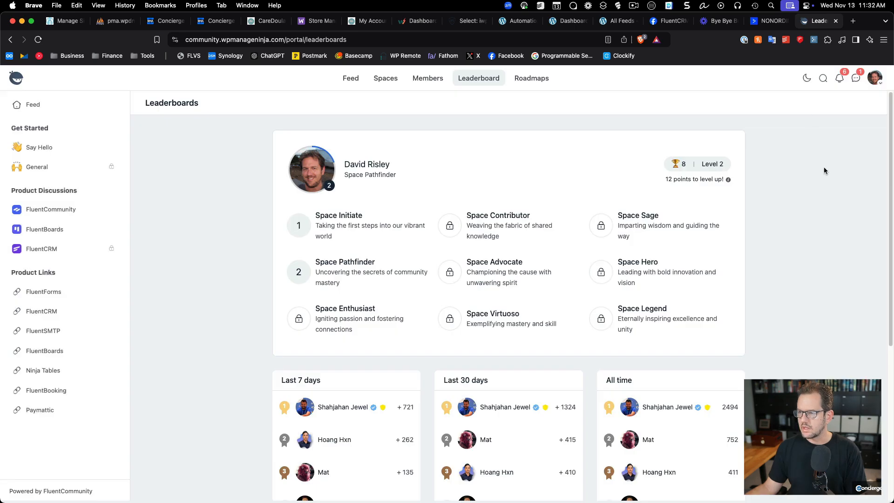
pyautogui.click(823, 79)
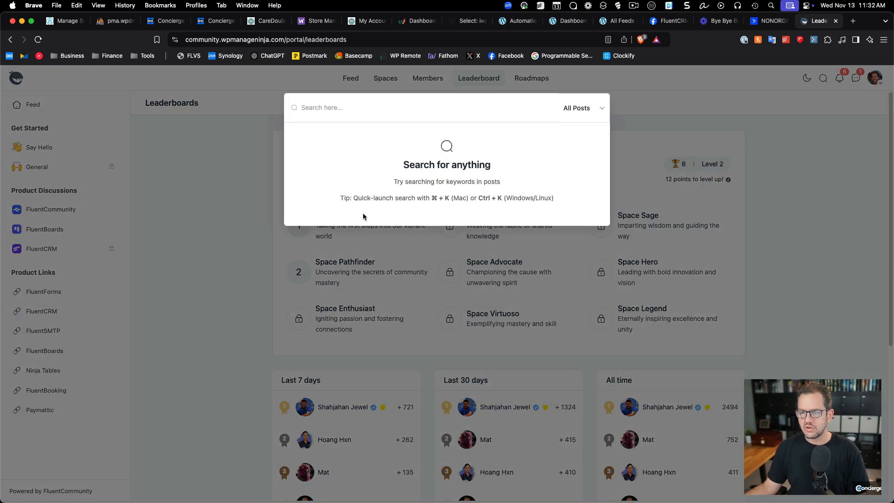
pyautogui.click(810, 184)
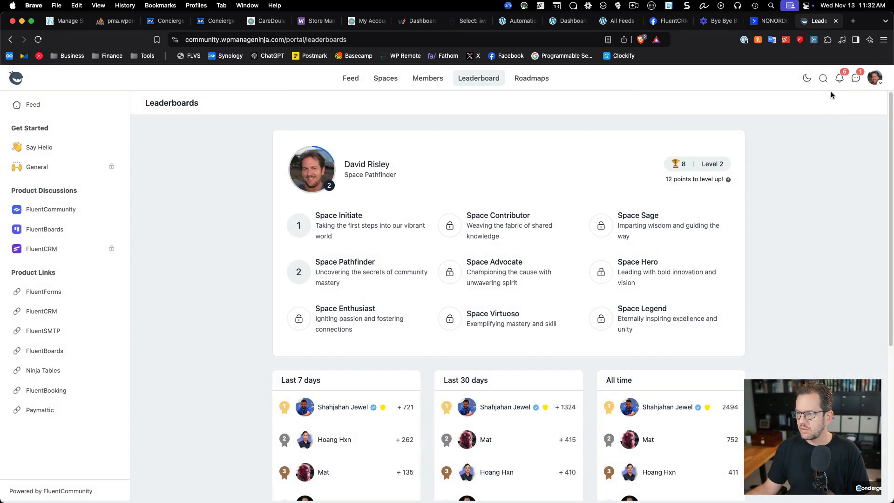
# View the unread notifications and open the community chat messages.
pyautogui.click(841, 78)
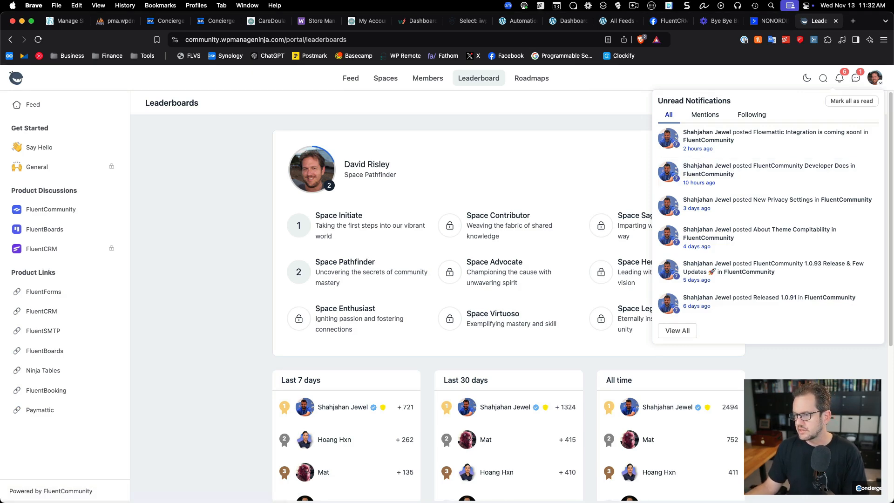
pyautogui.click(654, 346)
pyautogui.click(856, 77)
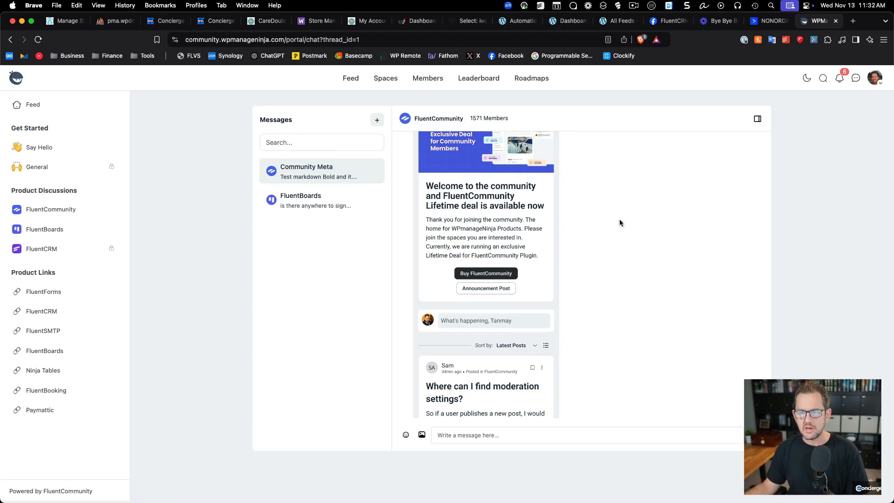
# Visit the FluentCommunity and FluentBoards spaces, and return through the spaces overview to the main feed.
pyautogui.click(49, 212)
pyautogui.click(48, 228)
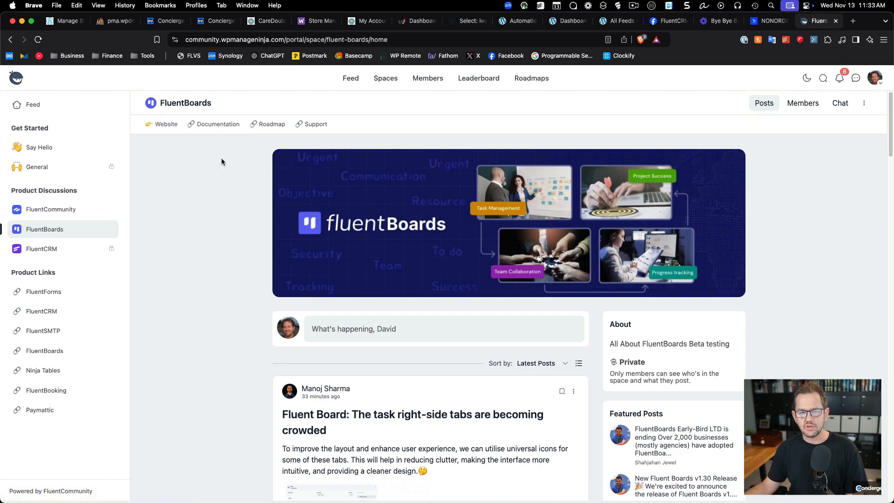
pyautogui.click(386, 79)
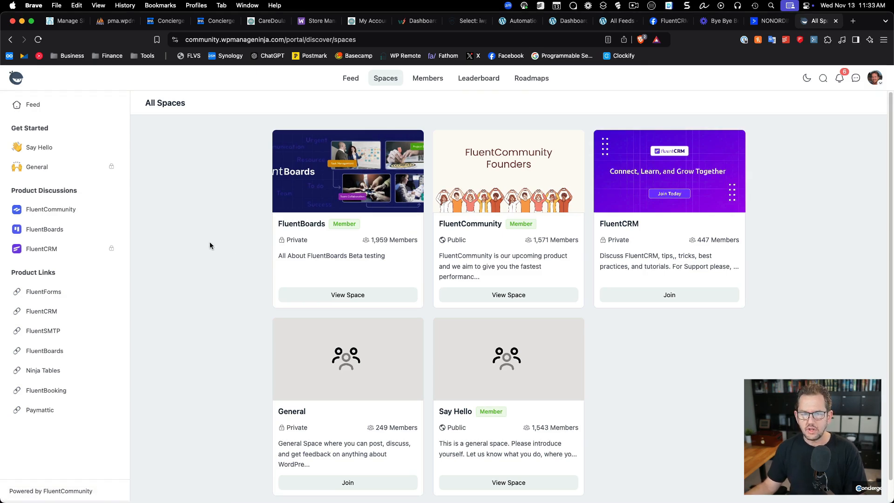
pyautogui.click(347, 81)
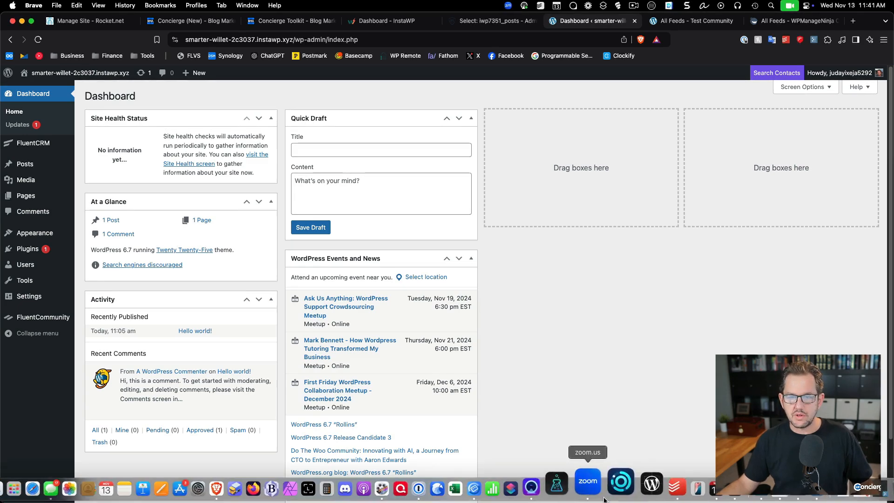
# Open the FluentCommunity admin page from the WordPress dashboard and bring up the portal's customization settings.
pyautogui.scroll(-1, 500, 268)
pyautogui.scroll(1, 500, 270)
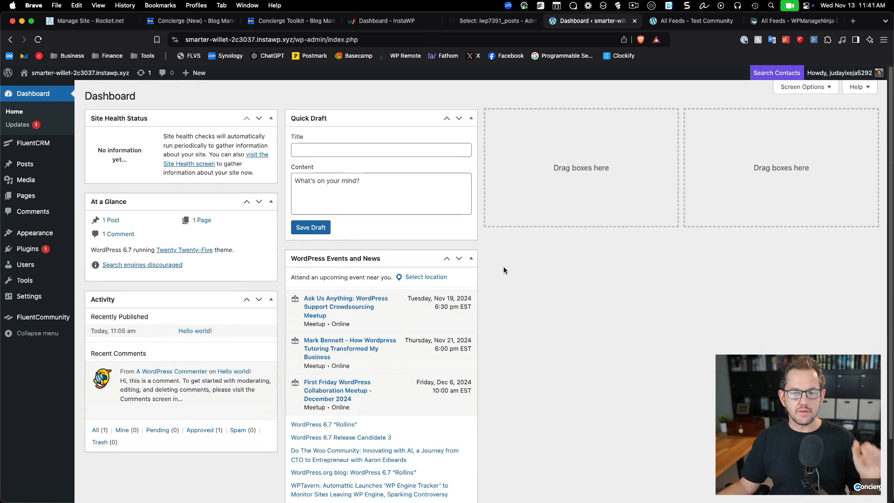
pyautogui.click(32, 319)
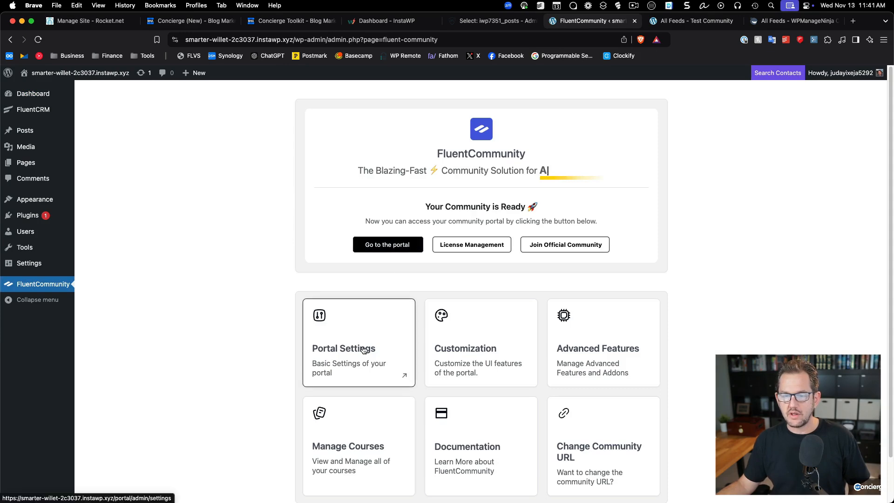
pyautogui.click(479, 358)
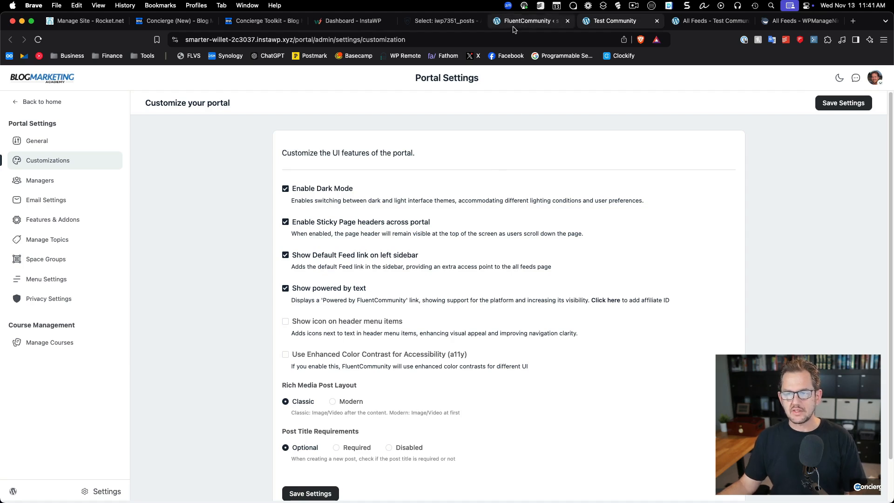
pyautogui.moveTo(514, 29)
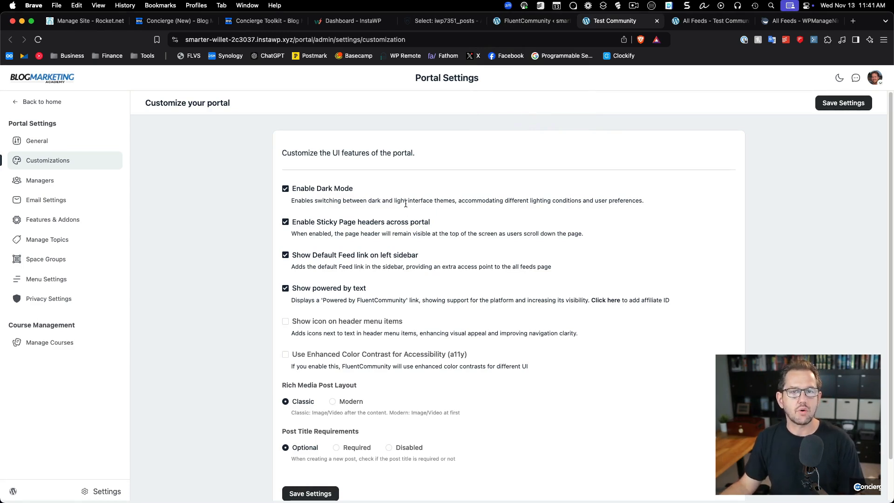
pyautogui.click(531, 20)
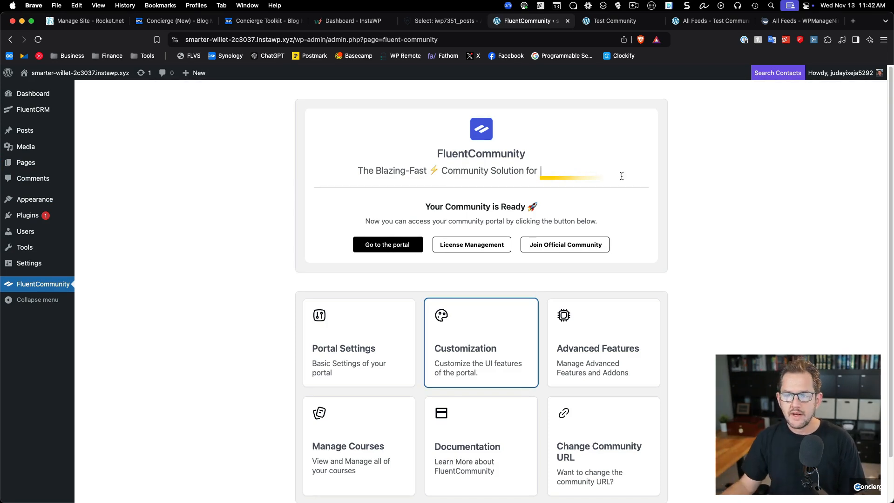
pyautogui.click(612, 21)
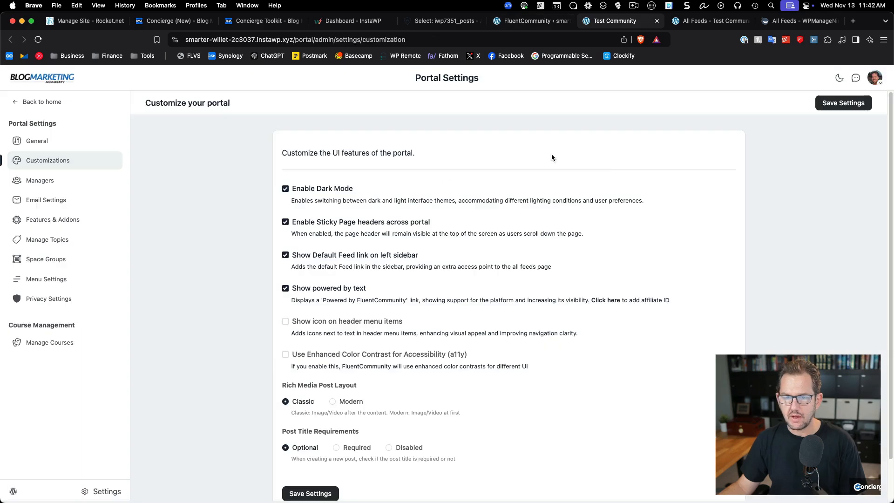
# Review the portal's general settings, from community title and logos to portal access, redirect URL and login URL.
pyautogui.click(38, 141)
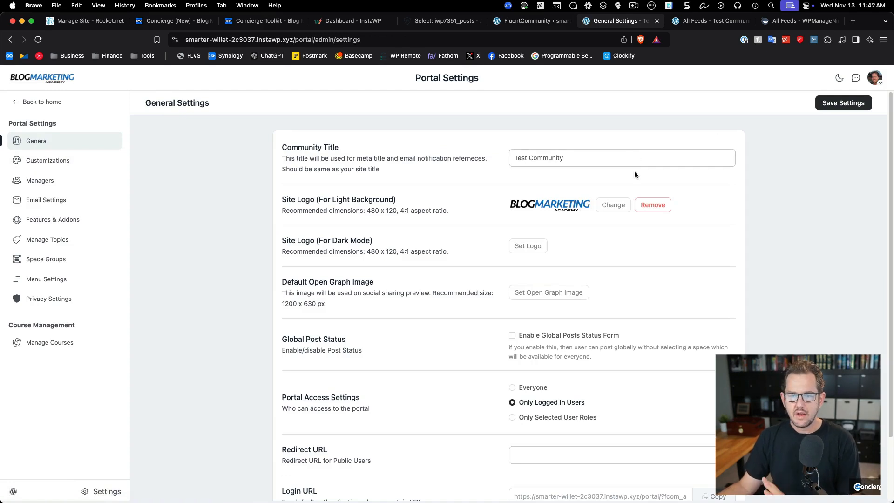
pyautogui.scroll(-1, 561, 216)
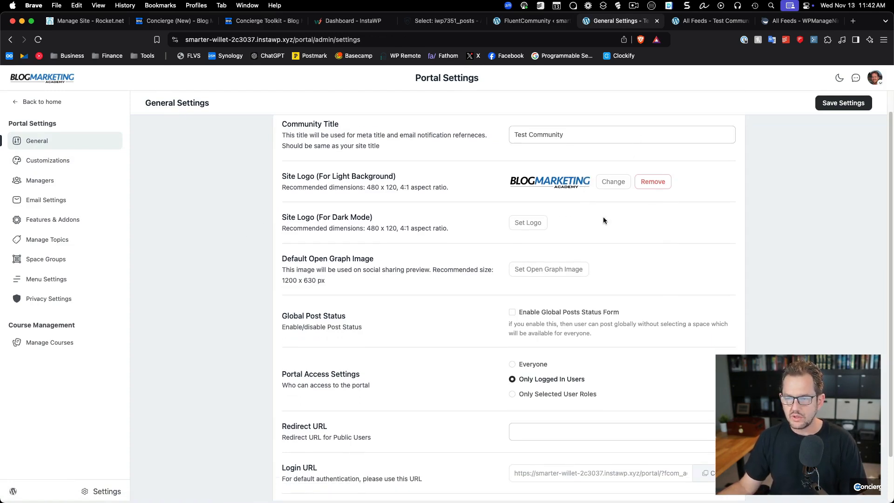
pyautogui.scroll(-1, 556, 234)
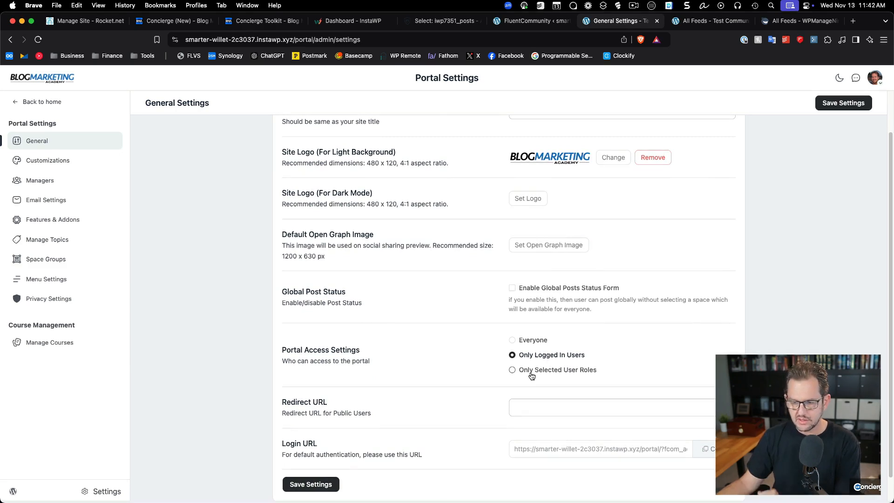
pyautogui.scroll(-2, 642, 293)
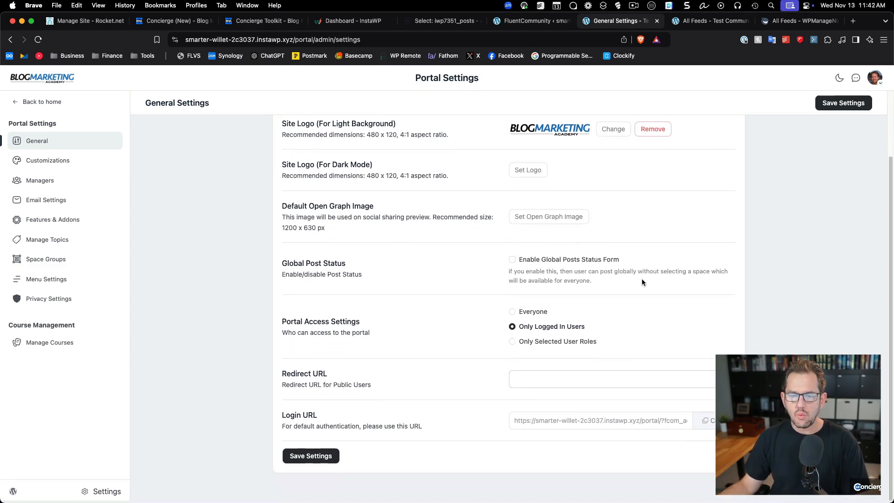
pyautogui.click(573, 381)
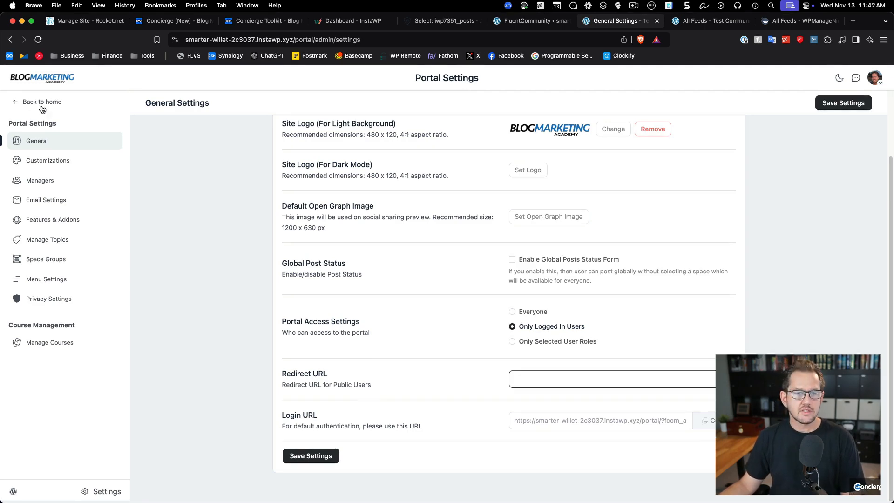
# Review the portal's interface customization options and view the Community Managers page.
pyautogui.click(48, 161)
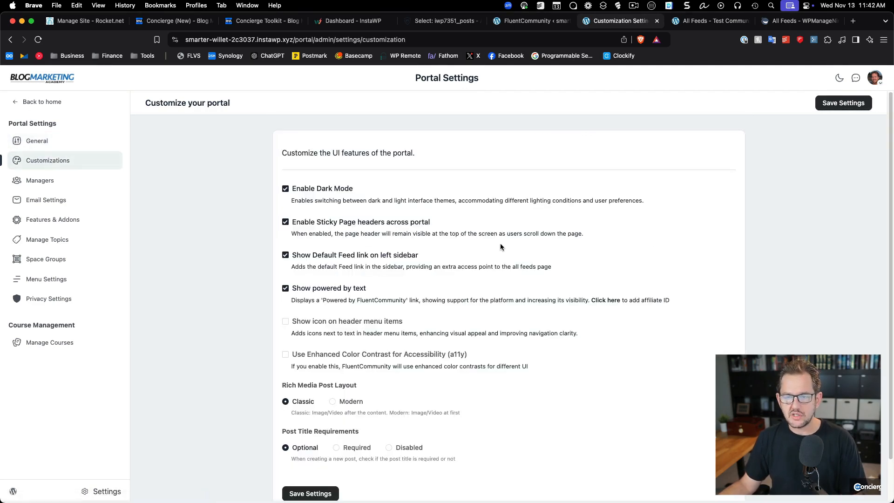
pyautogui.scroll(-1, 499, 246)
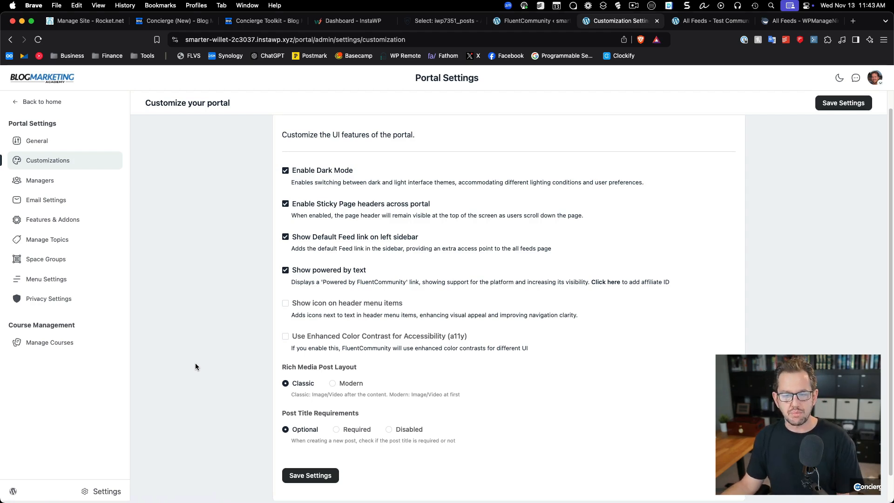
pyautogui.click(41, 180)
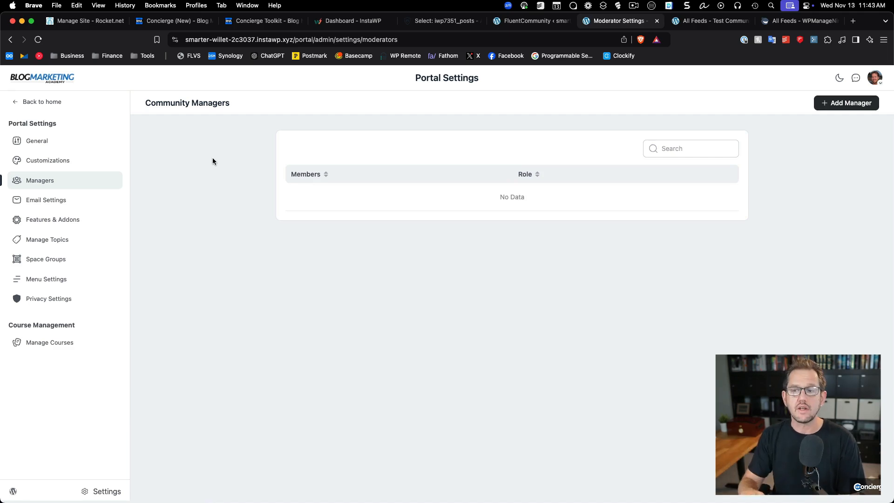
# Review the portal's email settings, including the sender details, email footer, notification defaults and weekly digest options.
pyautogui.click(37, 199)
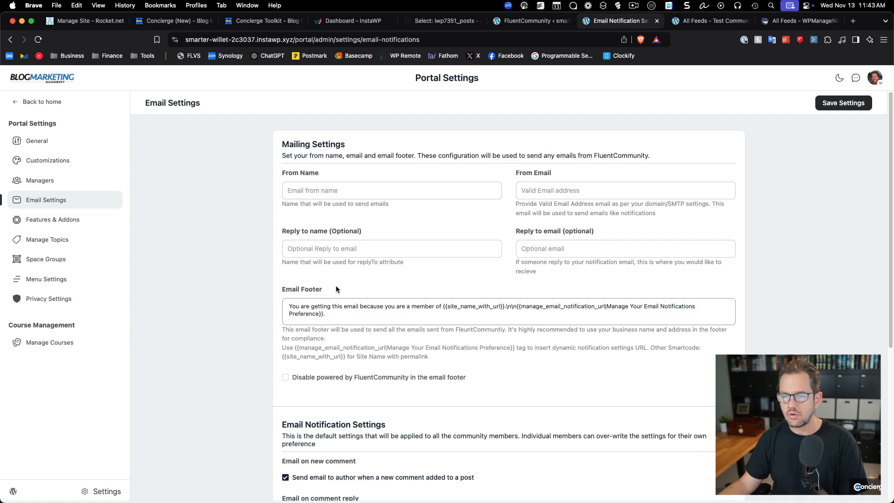
pyautogui.scroll(-5, 488, 355)
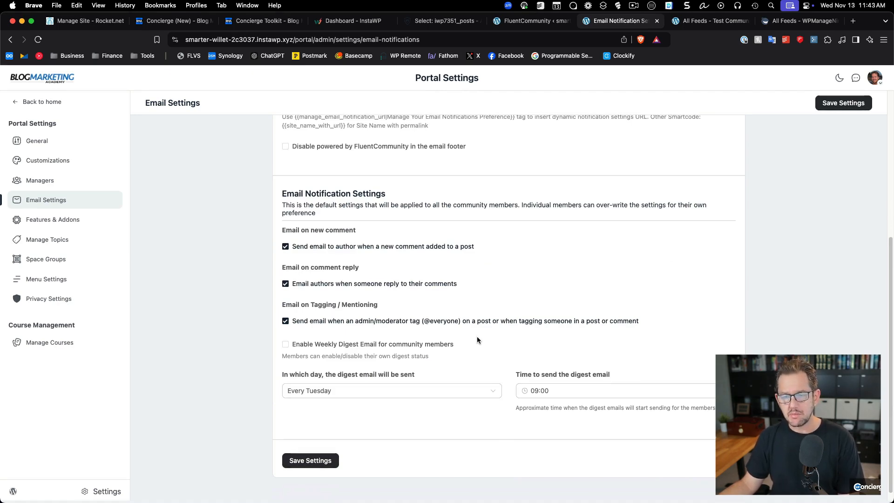
pyautogui.scroll(5, 475, 339)
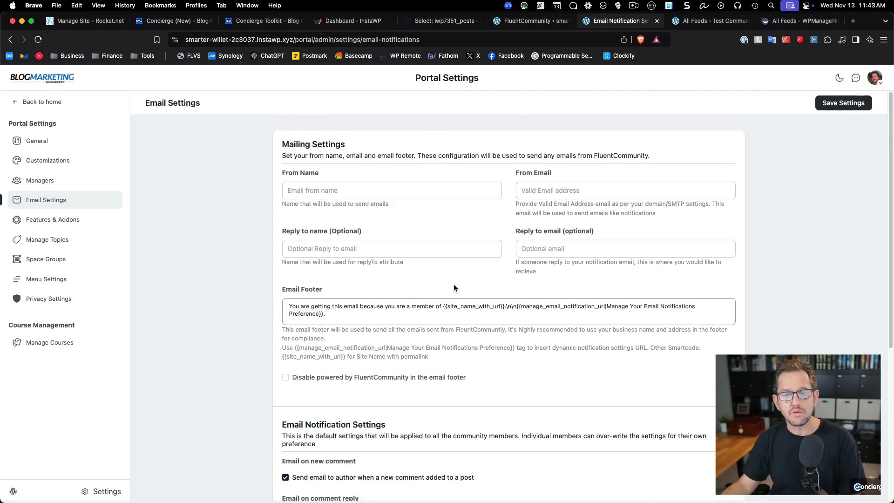
# Open the advanced features and addons, and view the Media Module's storage location options without changing them.
pyautogui.click(63, 223)
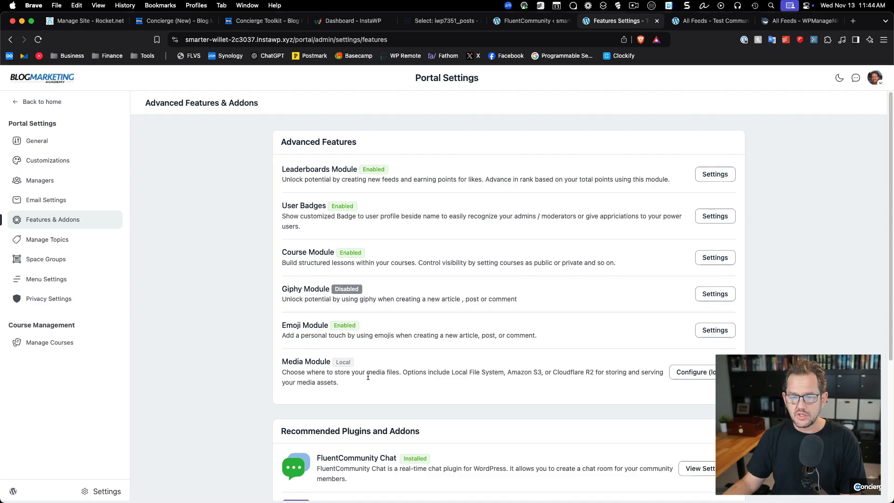
pyautogui.scroll(-1, 806, 342)
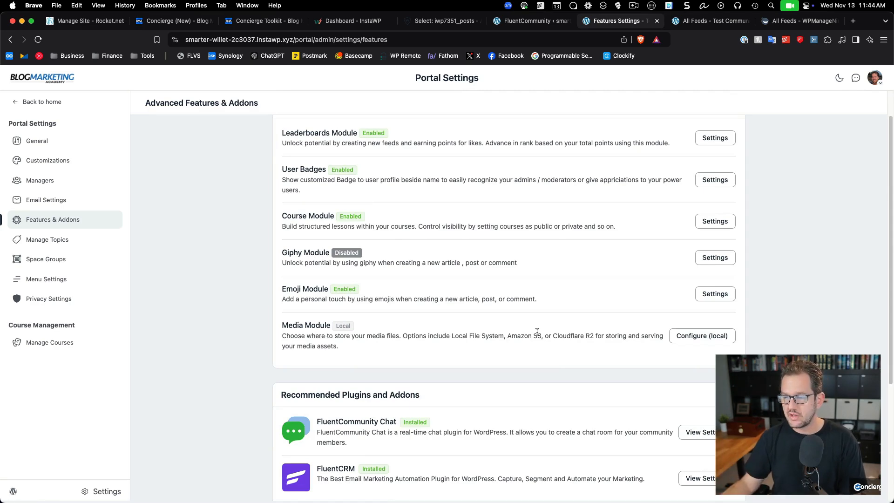
pyautogui.click(714, 337)
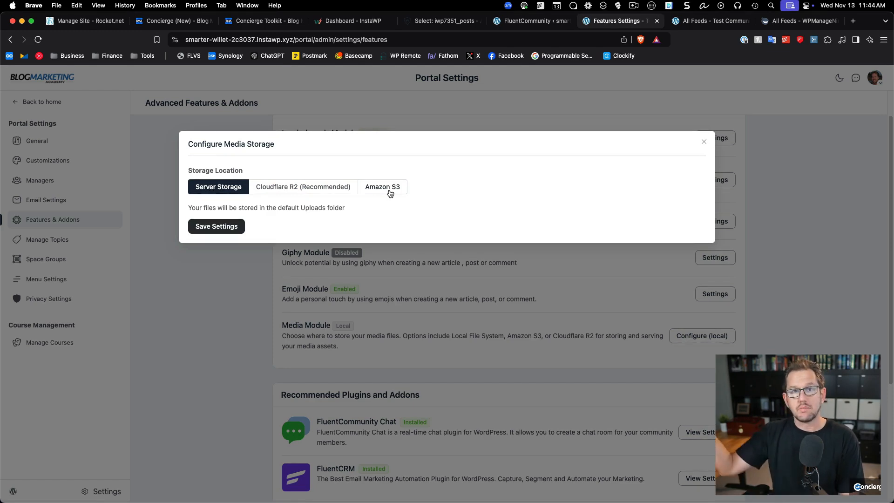
pyautogui.click(704, 143)
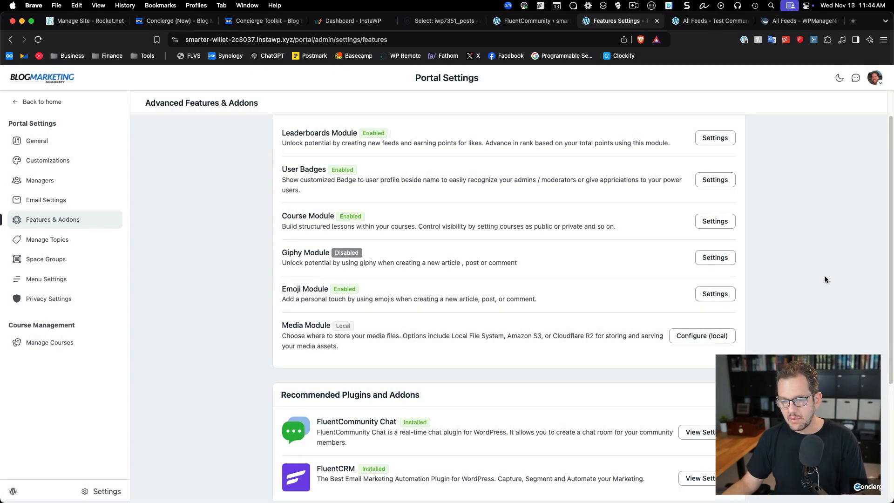
# Look through the recommended plugins and addons, and return to the list of advanced features.
pyautogui.scroll(-1, 788, 240)
pyautogui.scroll(-3, 789, 239)
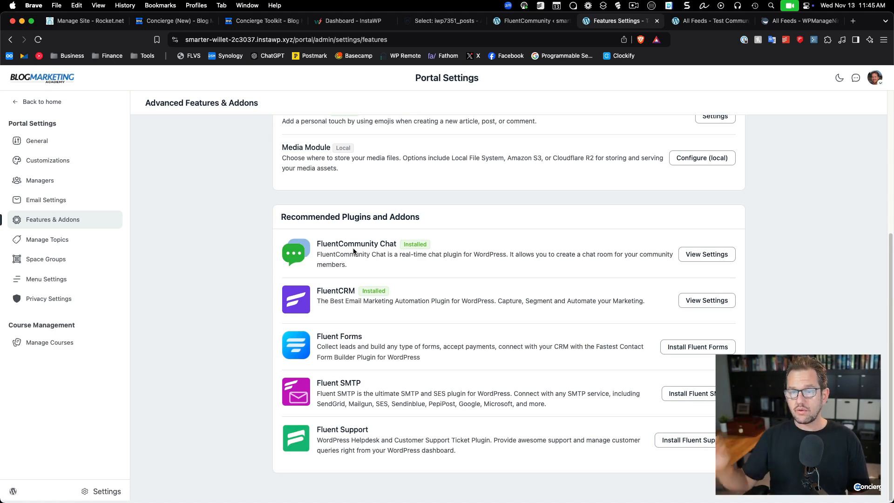
pyautogui.scroll(5, 794, 291)
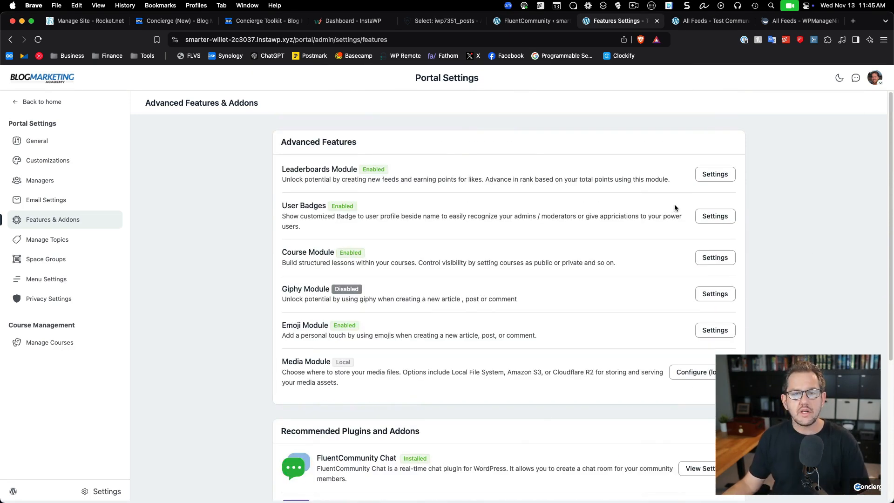
# Examine the Leaderboards Module's level titles, descriptions and minimum points, and close its settings without saving.
pyautogui.click(725, 177)
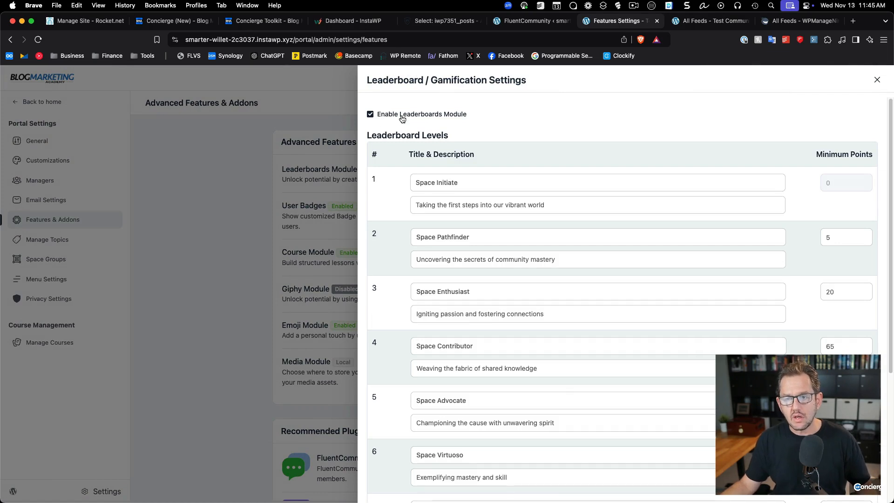
pyautogui.click(468, 182)
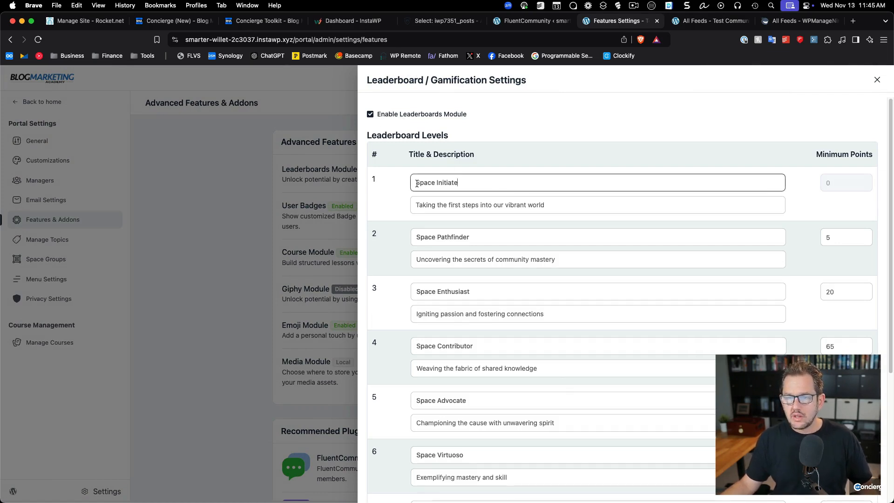
pyautogui.click(568, 203)
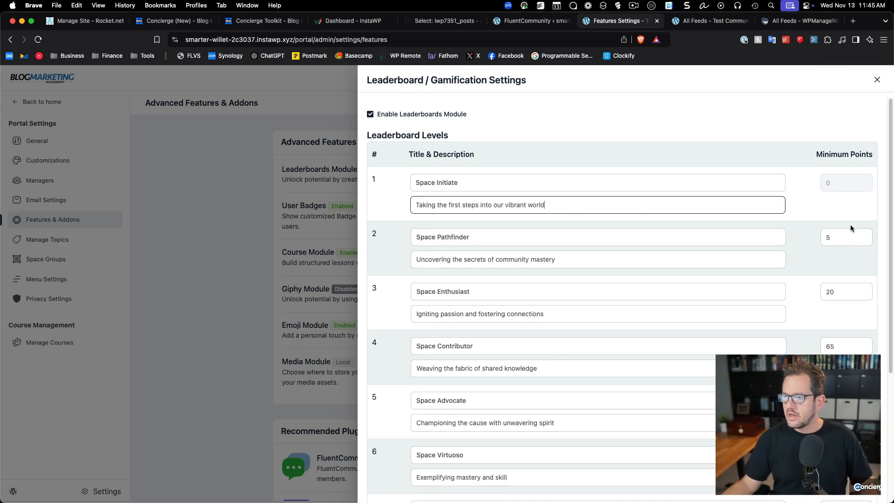
pyautogui.click(845, 240)
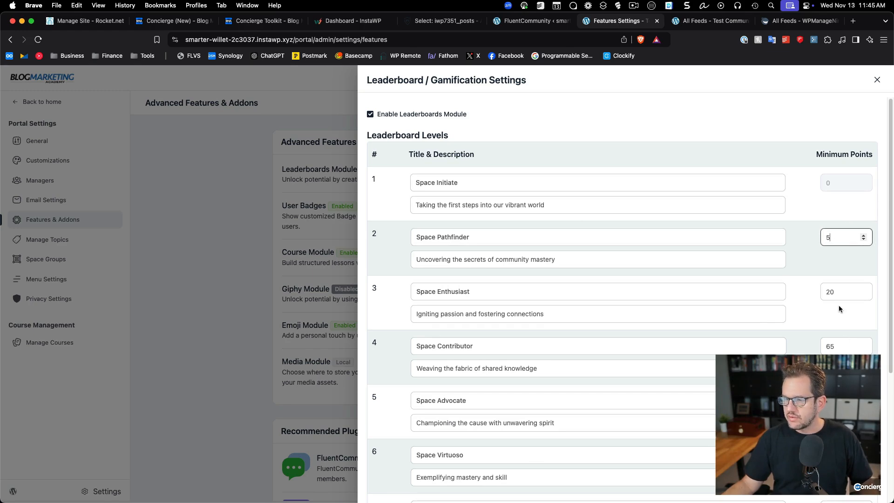
pyautogui.scroll(-1, 842, 309)
pyautogui.scroll(-5, 842, 310)
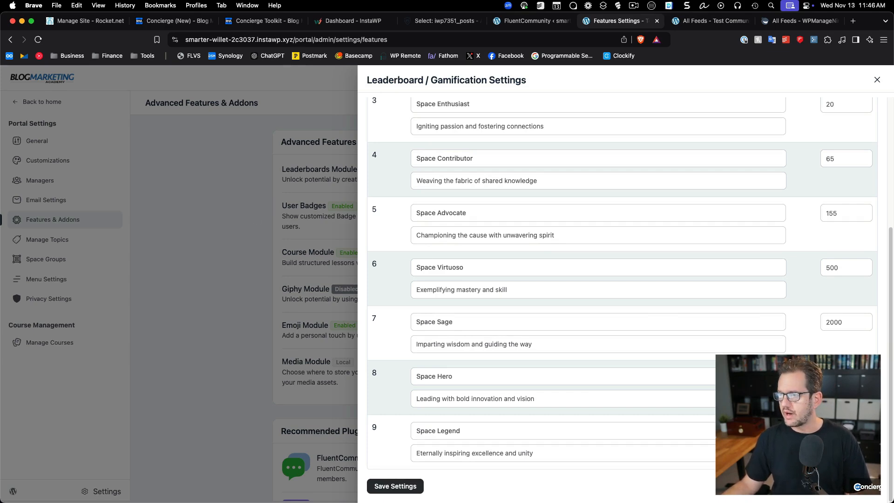
pyautogui.click(877, 80)
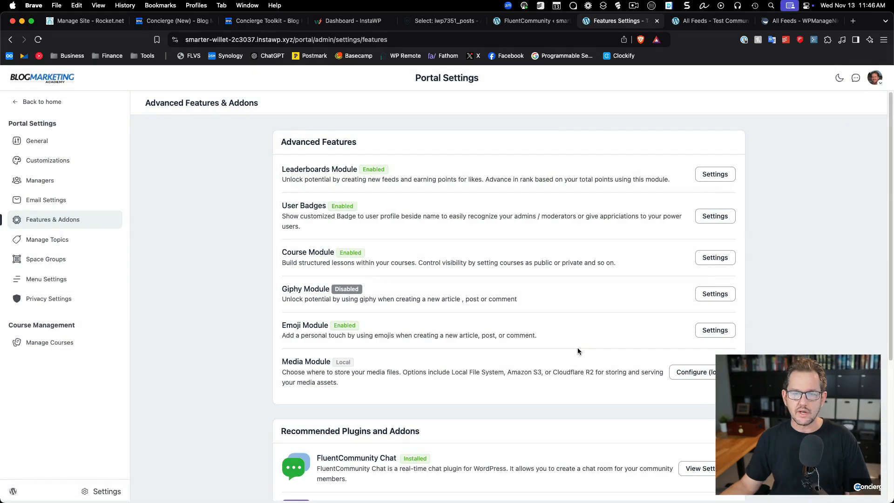
# View the Course Module's enable setting and dismiss it without changes.
pyautogui.scroll(-1, 210, 261)
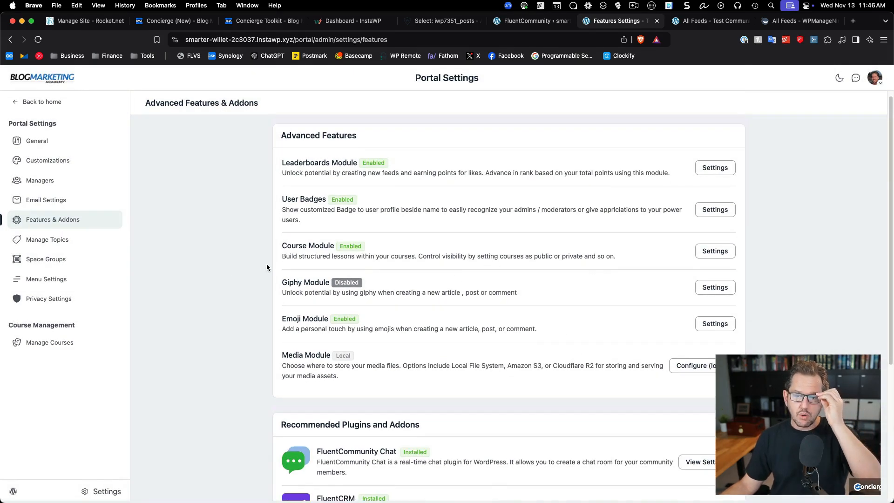
pyautogui.click(712, 252)
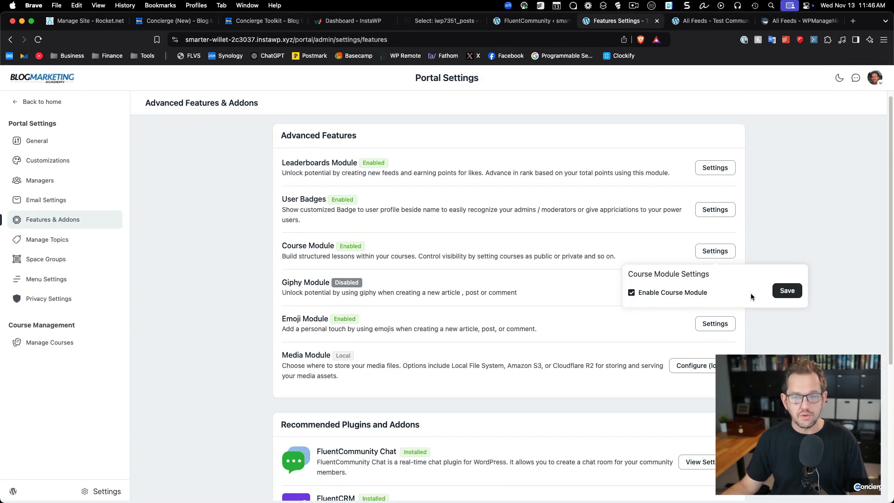
pyautogui.click(834, 214)
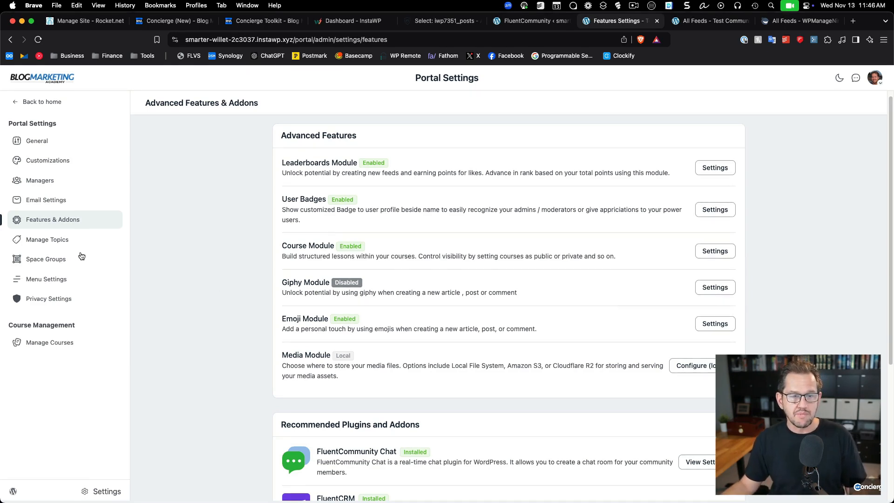
# View the portal's topics and space groups, and open the menu settings.
pyautogui.click(62, 241)
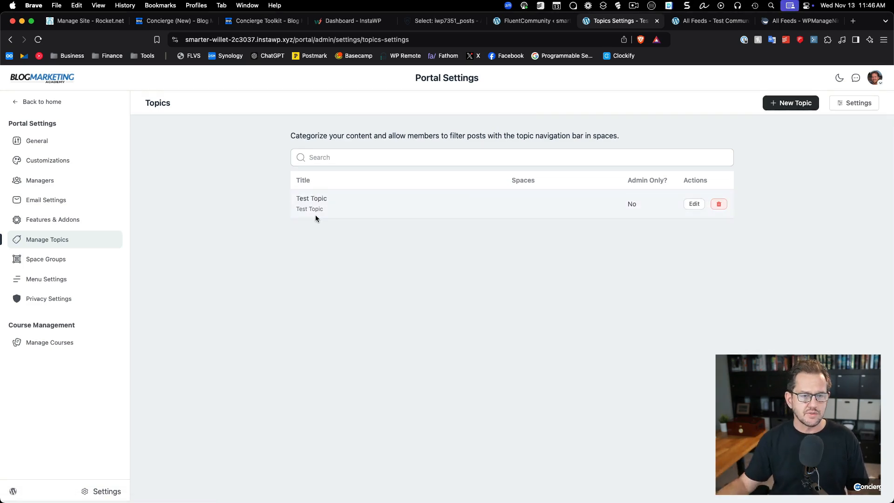
pyautogui.click(45, 259)
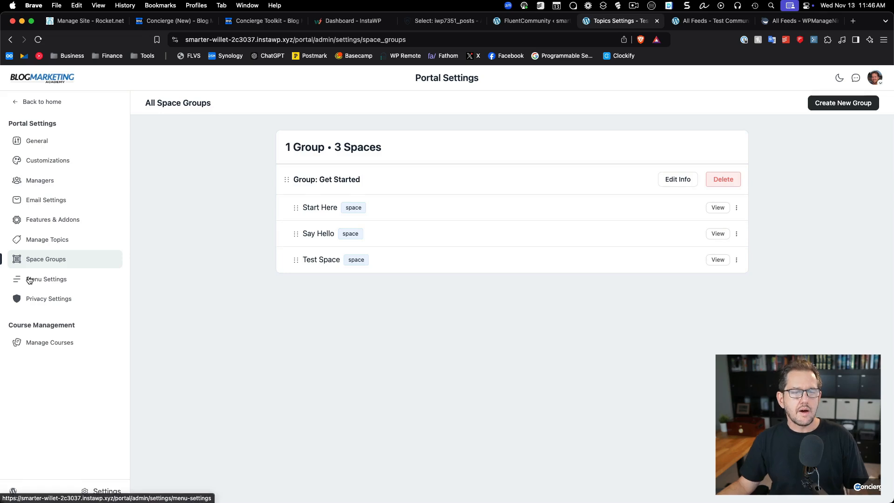
pyautogui.click(74, 281)
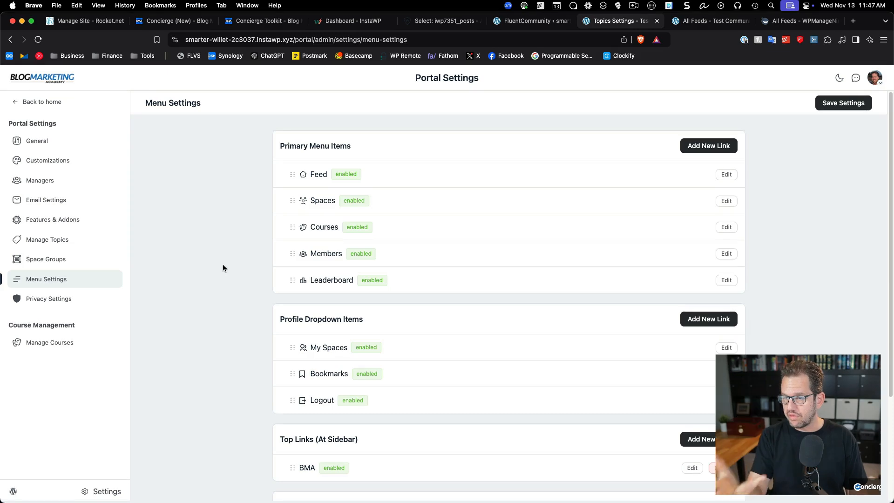
# Look through the portal's primary, profile dropdown and sidebar menu items, and view the privacy settings.
pyautogui.scroll(-3, 226, 269)
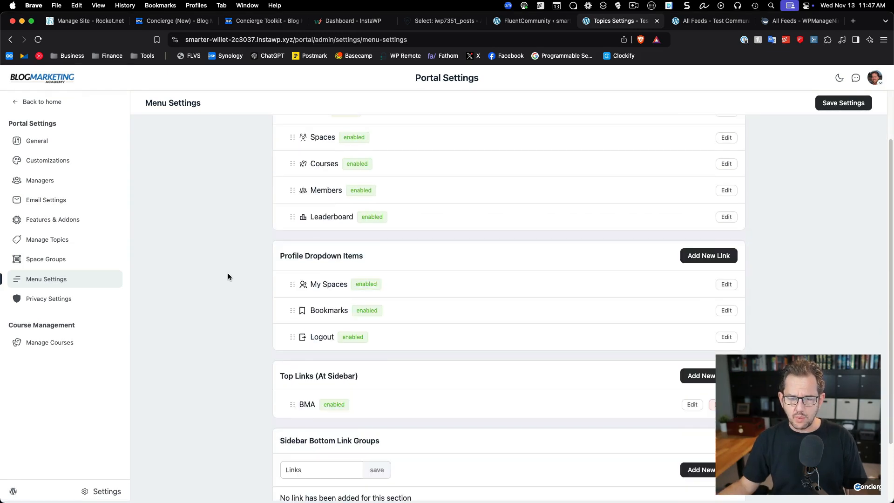
pyautogui.scroll(-3, 228, 277)
pyautogui.scroll(5, 231, 303)
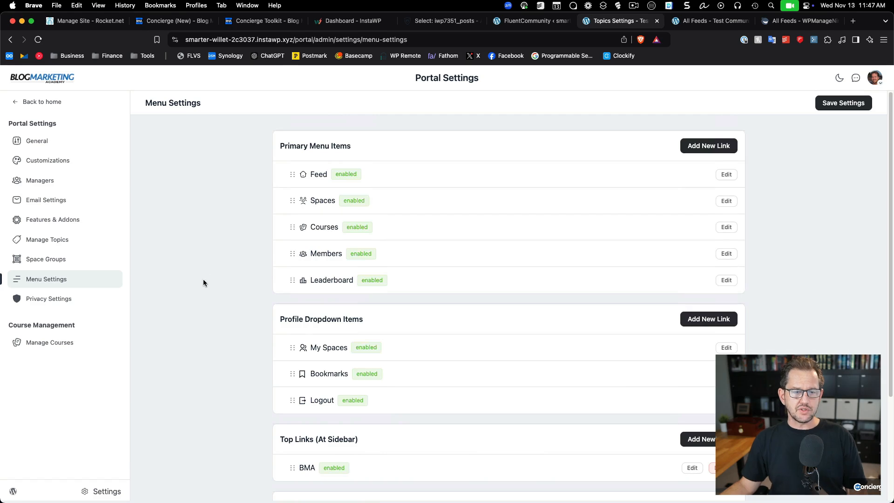
pyautogui.click(65, 302)
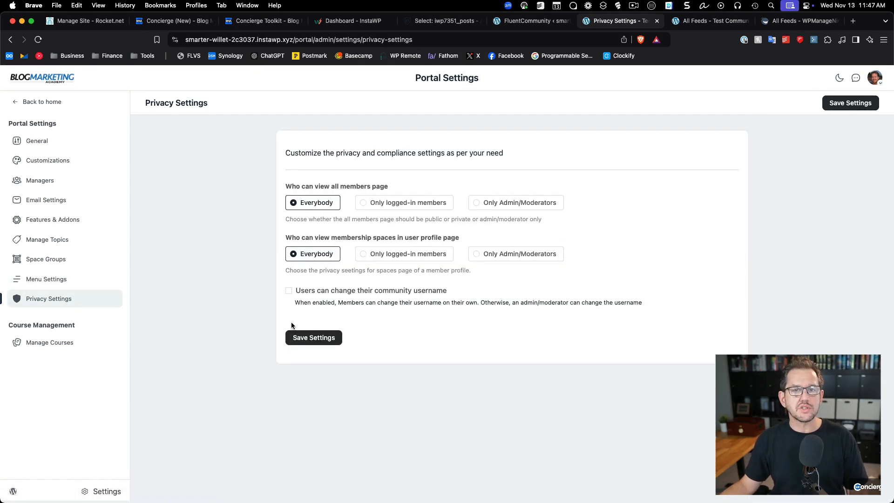
# Start a new course titled "Test Coruse" with the short description "vasdvsvcax" and Private privacy.
pyautogui.click(39, 343)
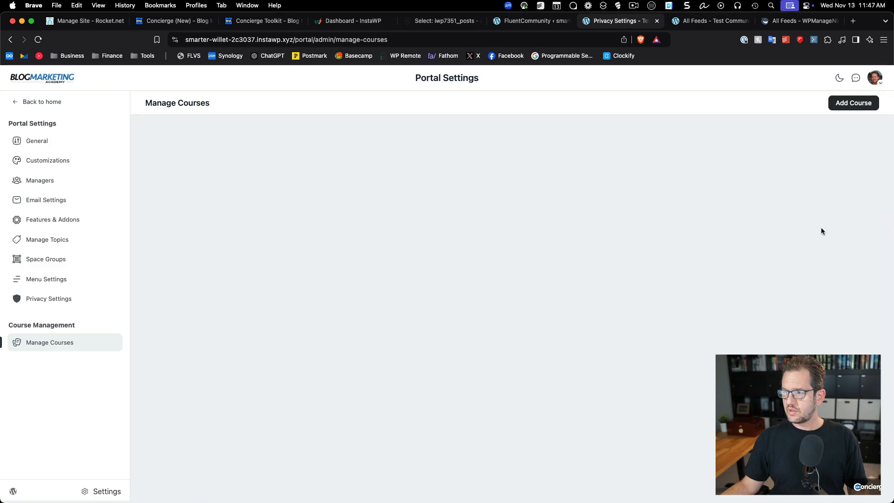
pyautogui.click(858, 104)
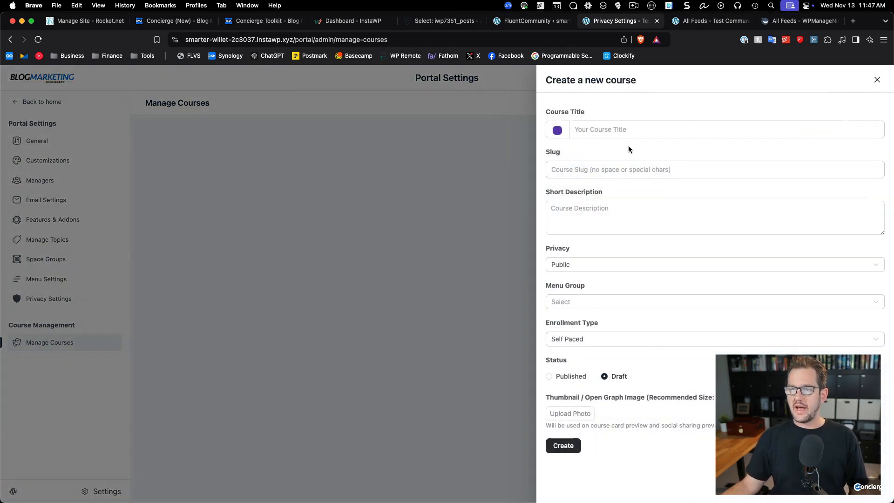
pyautogui.click(643, 126)
pyautogui.write('Test Coruse')
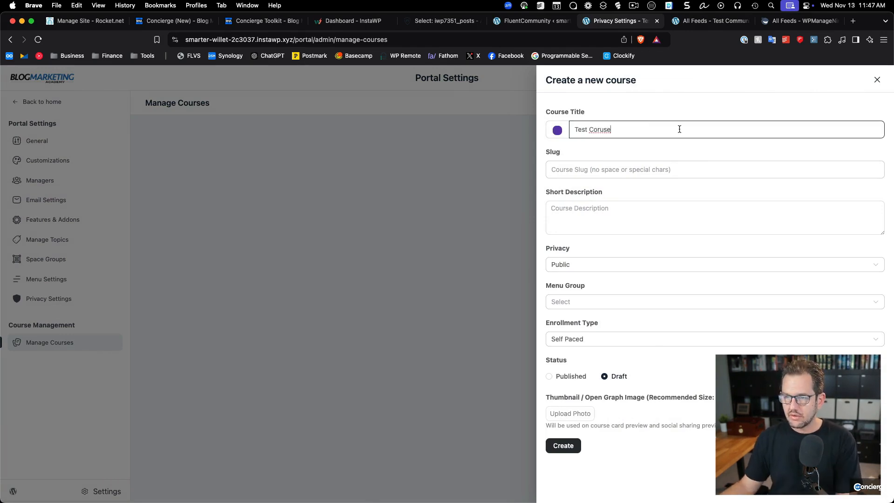
pyautogui.click(613, 218)
pyautogui.write('vasdvsvcax')
pyautogui.click(609, 266)
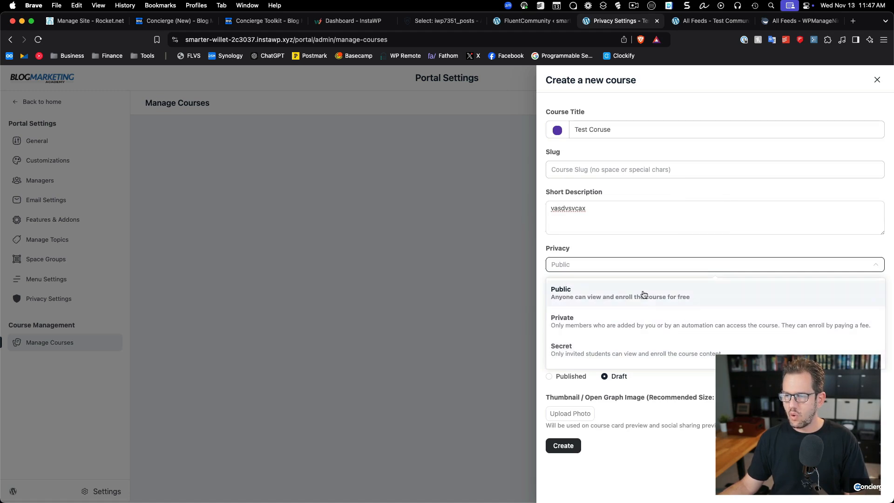
pyautogui.click(633, 326)
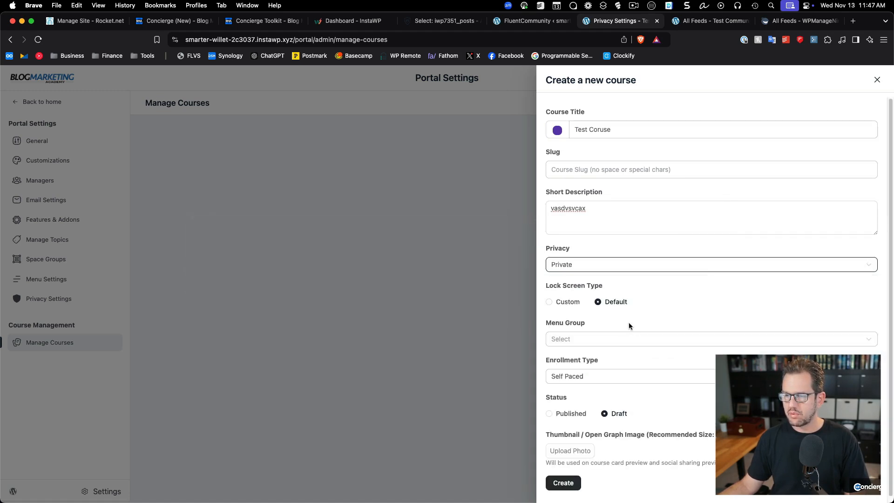
# Keep the Default lock screen, assign the Get Started menu group, and create the course as a Self Paced draft.
pyautogui.click(550, 302)
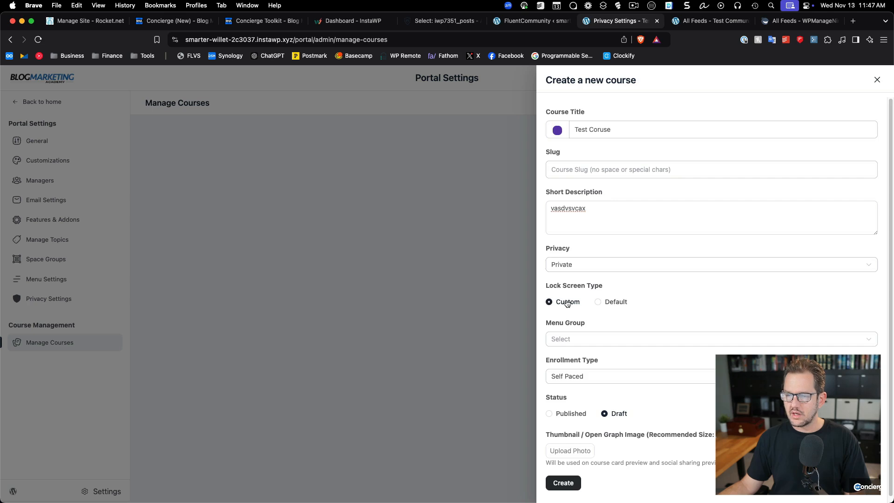
pyautogui.click(600, 302)
pyautogui.click(627, 344)
pyautogui.click(617, 362)
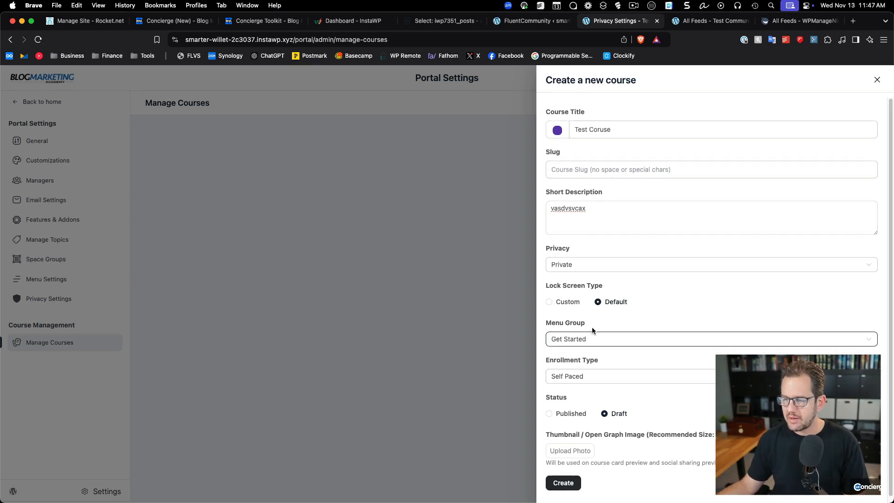
pyautogui.scroll(-1, 608, 342)
pyautogui.click(614, 376)
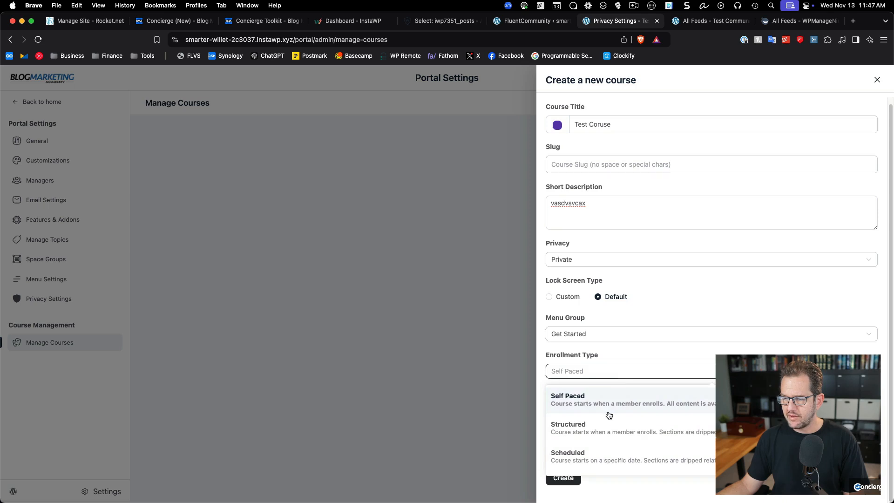
pyautogui.click(635, 497)
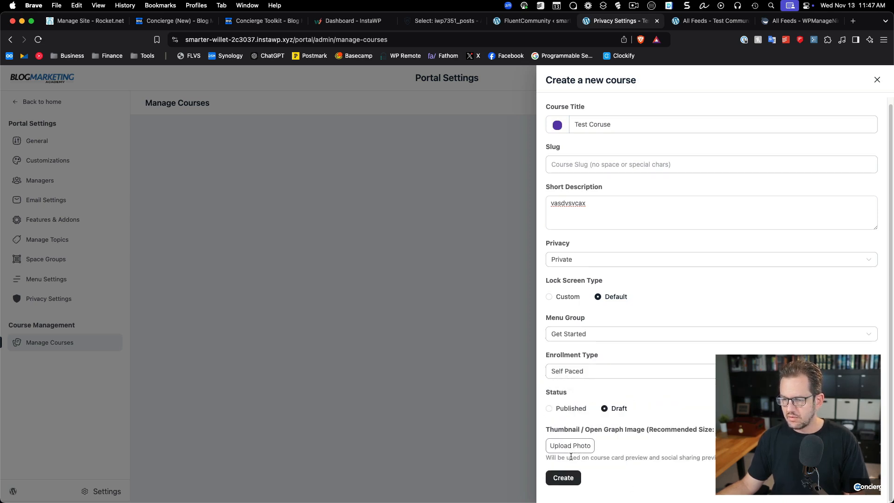
pyautogui.click(564, 478)
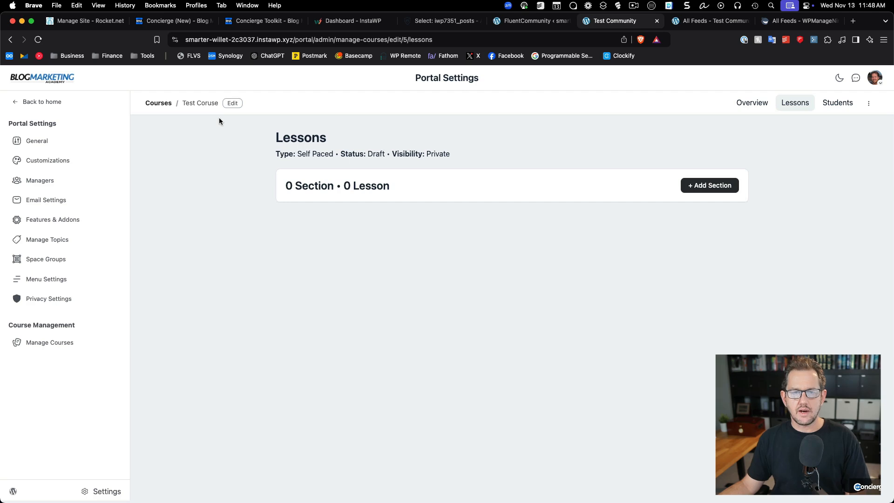
# Add a section titled "Section 1" to the course.
pyautogui.click(702, 185)
pyautogui.click(672, 233)
pyautogui.write('Section 1')
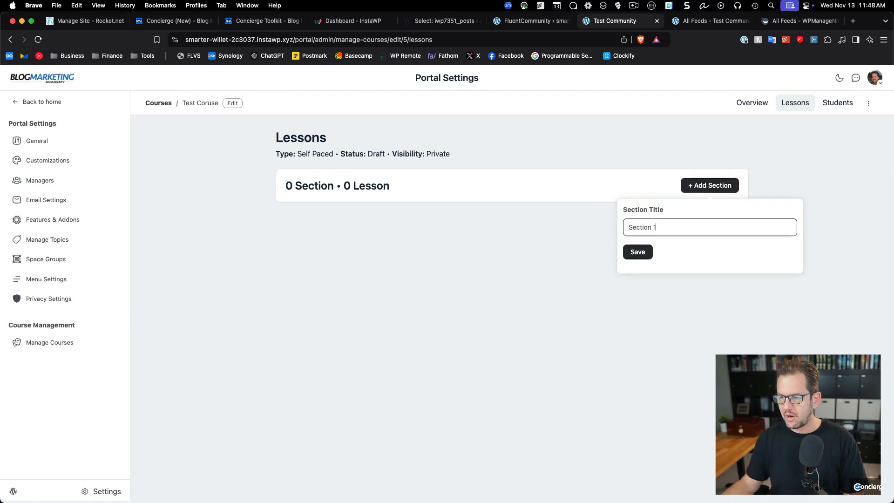
pyautogui.click(637, 252)
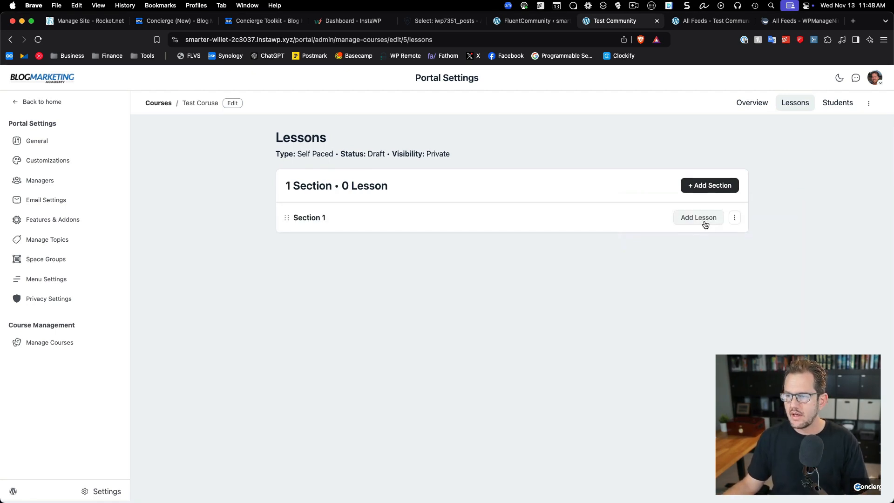
# Add a lesson titled "Lesson 1" to Section 1 and open it for editing.
pyautogui.click(701, 219)
pyautogui.click(655, 261)
pyautogui.write('Lesson 1')
pyautogui.click(668, 285)
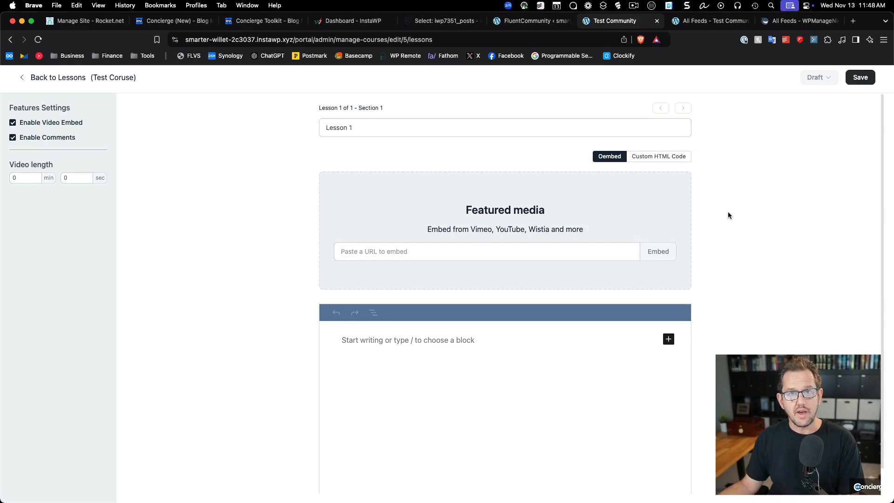
# Examine the lesson's Oembed and Custom HTML Code options for featured media, and its block-based content area.
pyautogui.scroll(-1, 729, 215)
pyautogui.scroll(-2, 729, 215)
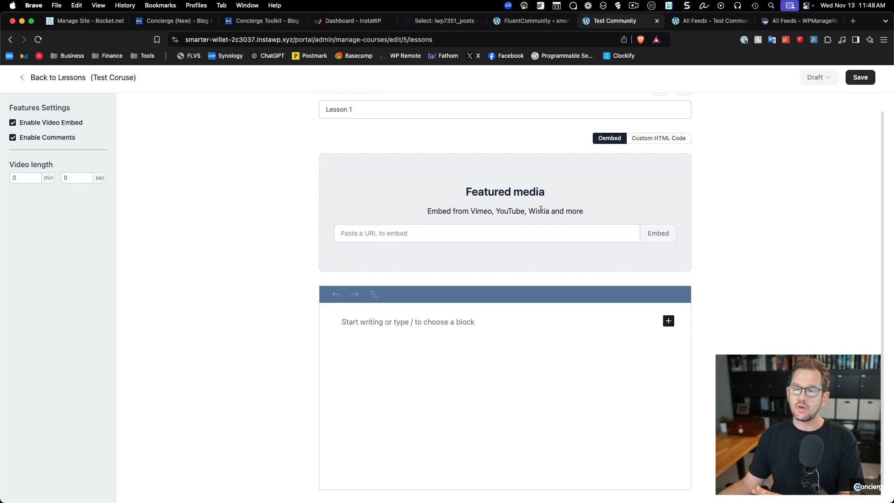
pyautogui.click(498, 237)
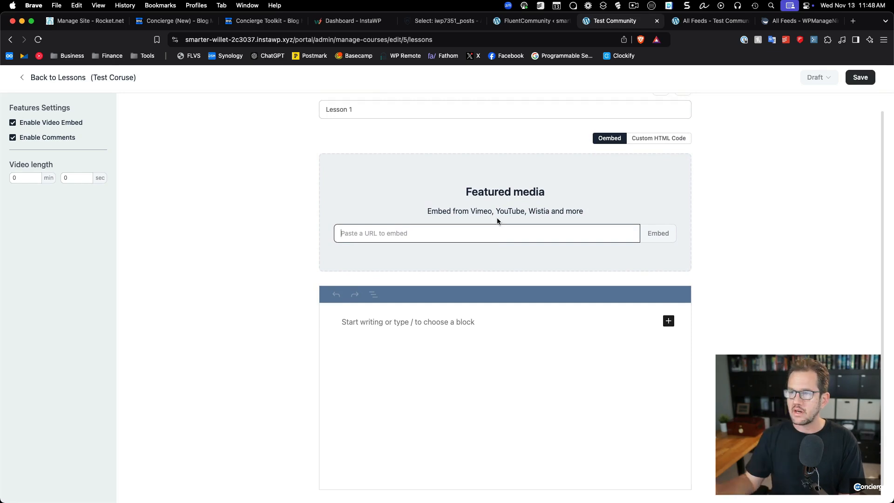
pyautogui.click(671, 139)
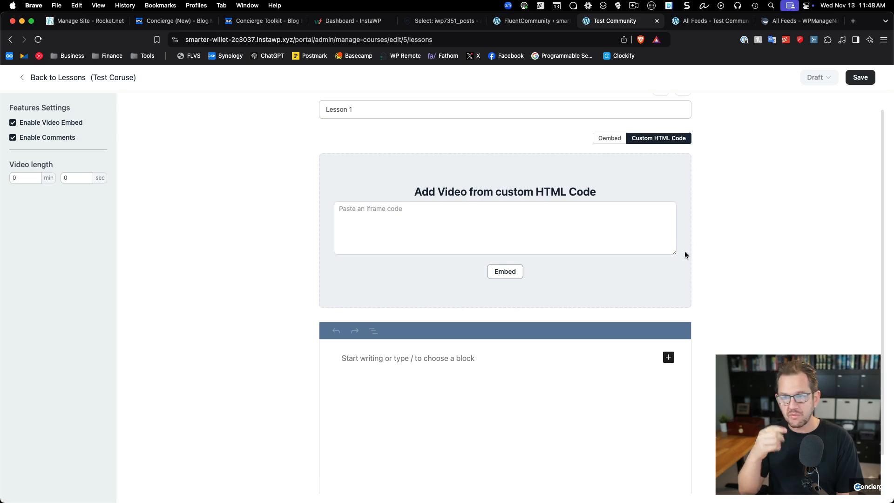
pyautogui.click(621, 138)
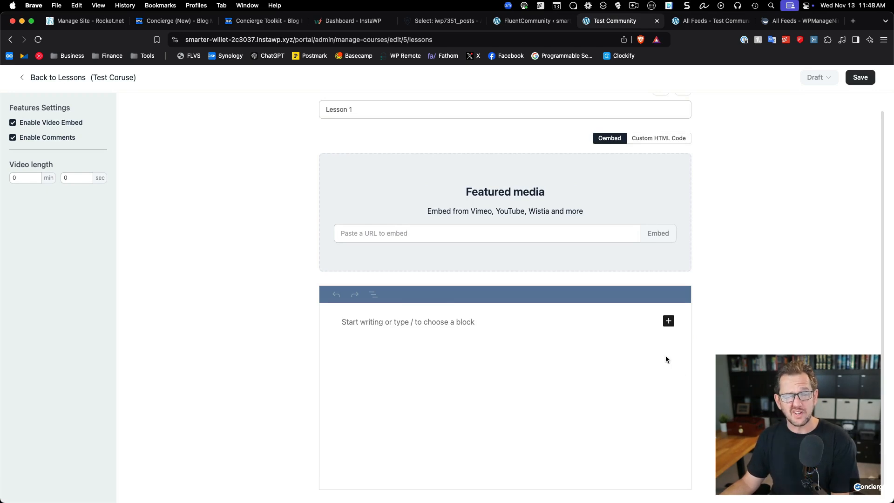
pyautogui.scroll(-1, 708, 345)
pyautogui.click(437, 318)
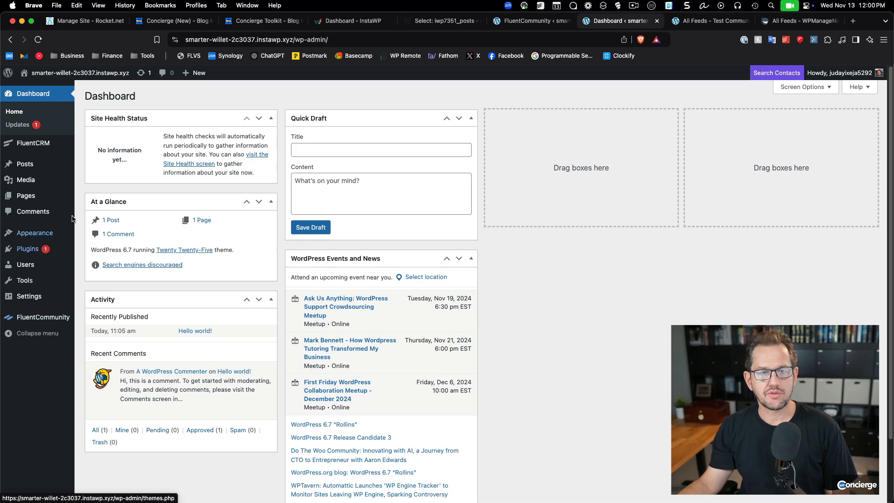
# Start a FluentCRM automation funnel from scratch and review the available Community and CRM triggers.
pyautogui.moveTo(39, 145)
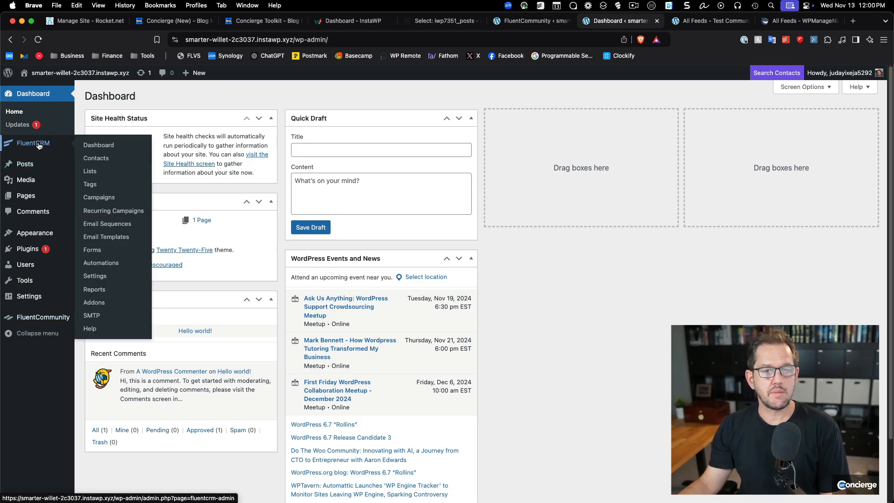
pyautogui.click(99, 262)
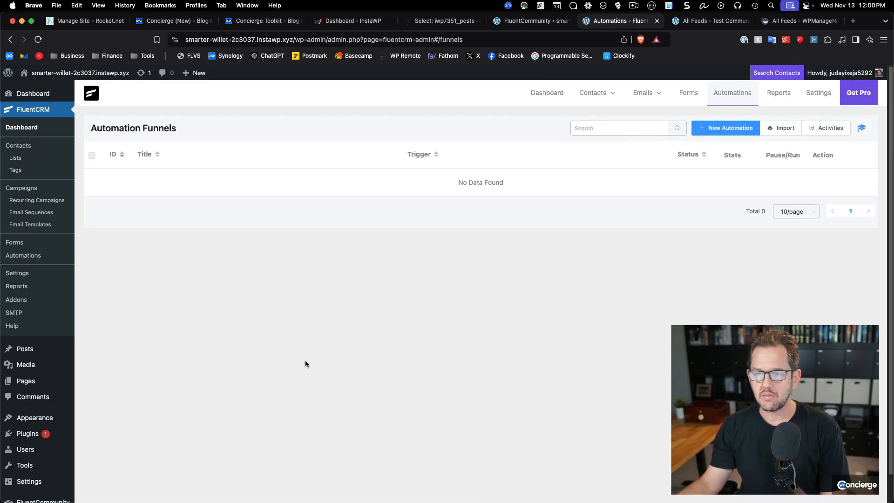
pyautogui.click(736, 129)
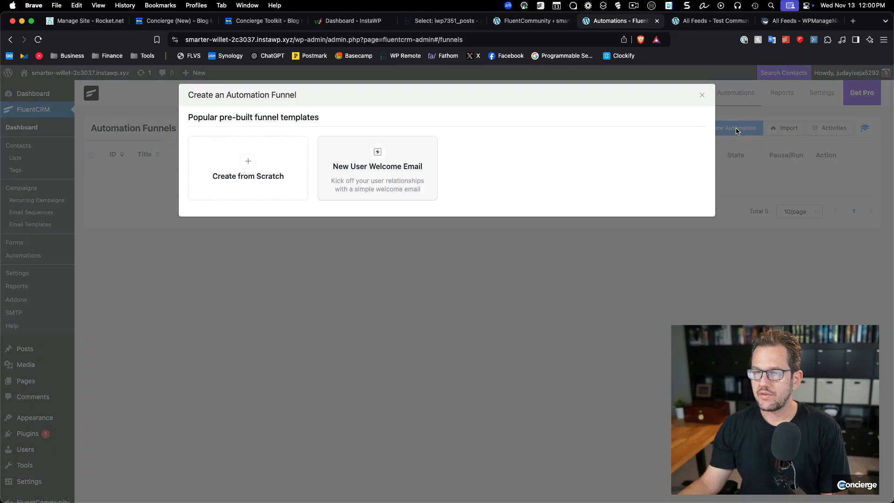
pyautogui.click(273, 191)
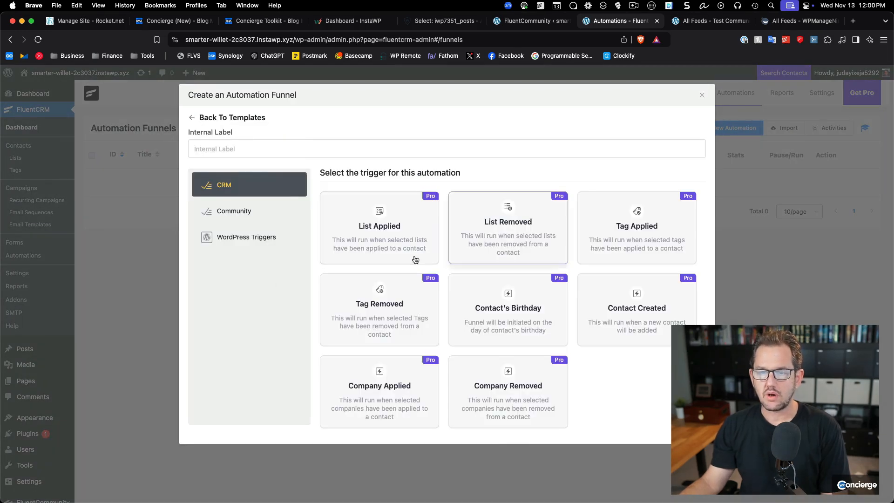
pyautogui.click(239, 214)
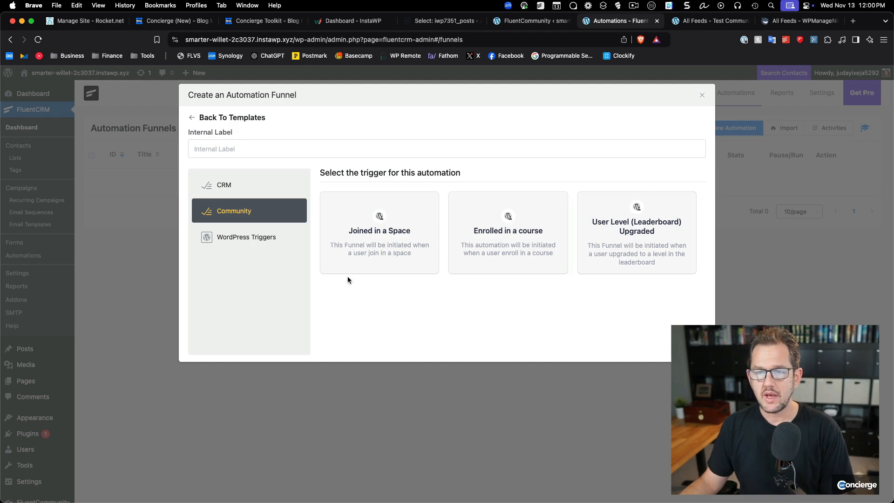
pyautogui.click(244, 191)
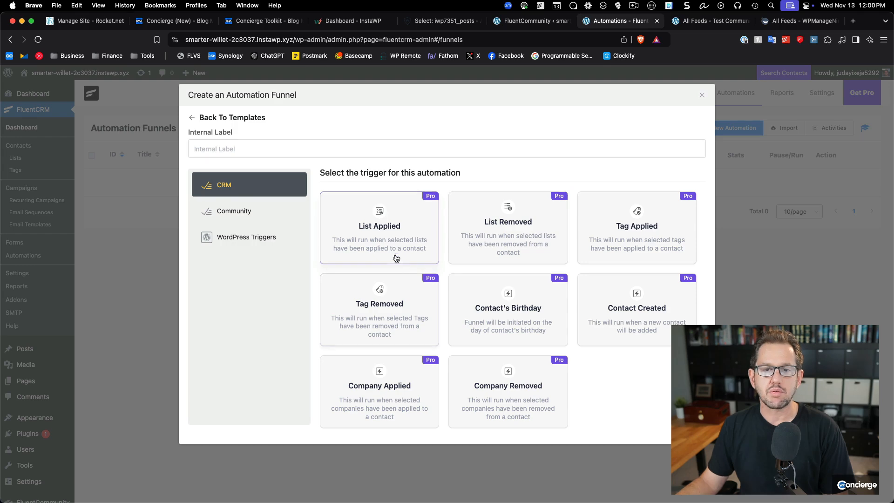
# Create the automation funnel with the WordPress trigger New User Sign Up, keeping the trigger's default settings.
pyautogui.click(246, 237)
pyautogui.click(401, 241)
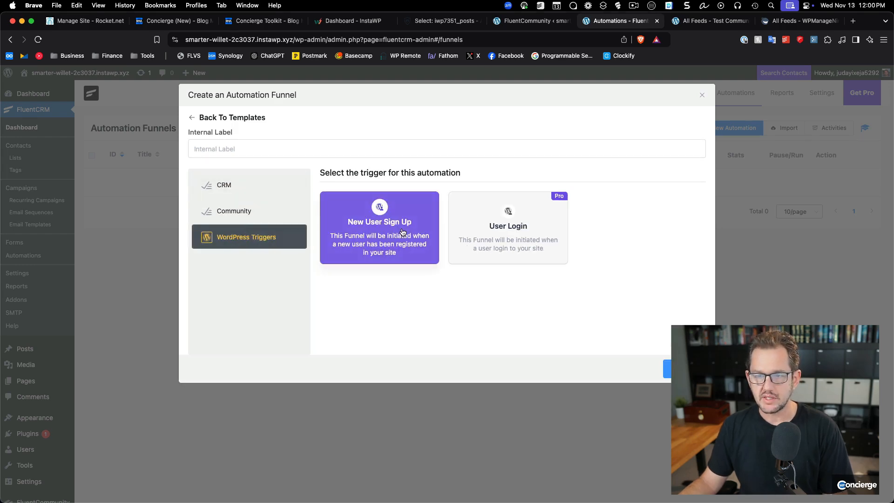
pyautogui.click(685, 369)
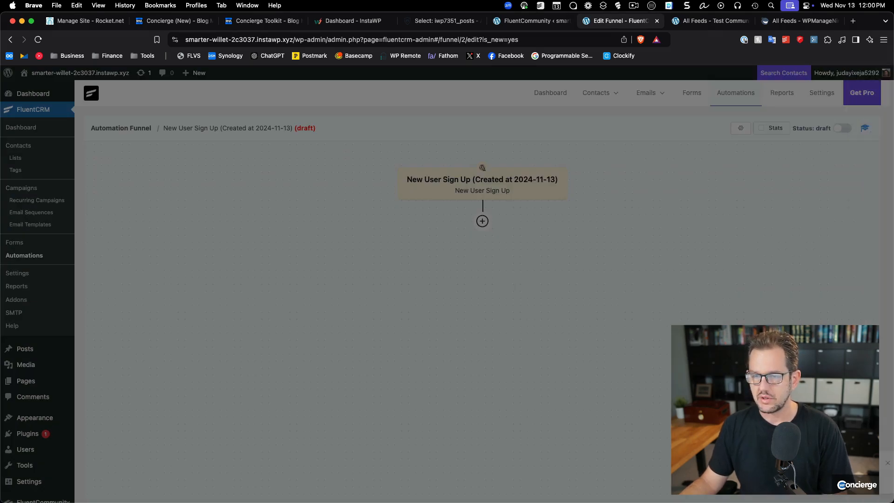
pyautogui.click(481, 408)
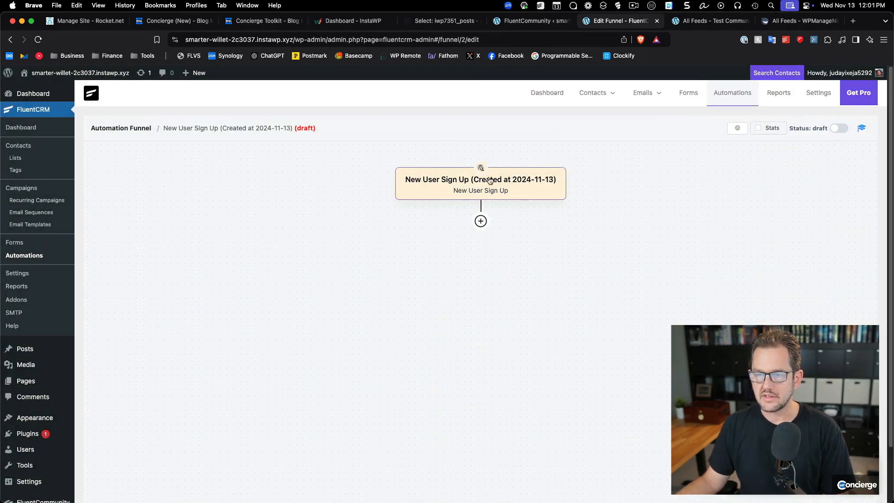
# Add the Community action Add to Space below the sign-up trigger and save it without choosing a space.
pyautogui.click(480, 221)
pyautogui.scroll(-10, 568, 277)
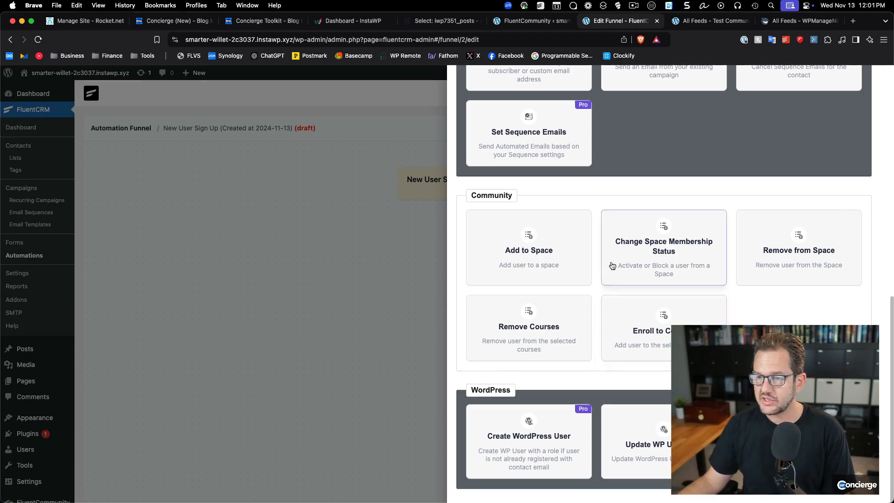
pyautogui.click(537, 242)
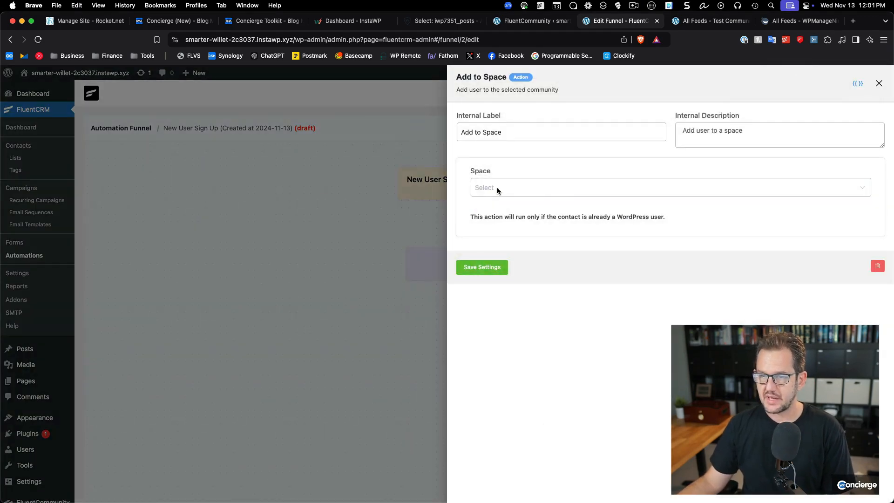
pyautogui.click(483, 267)
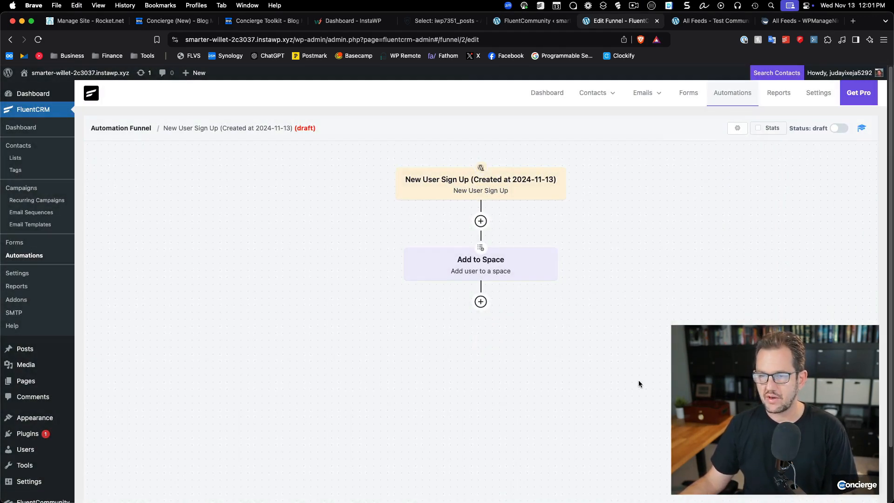